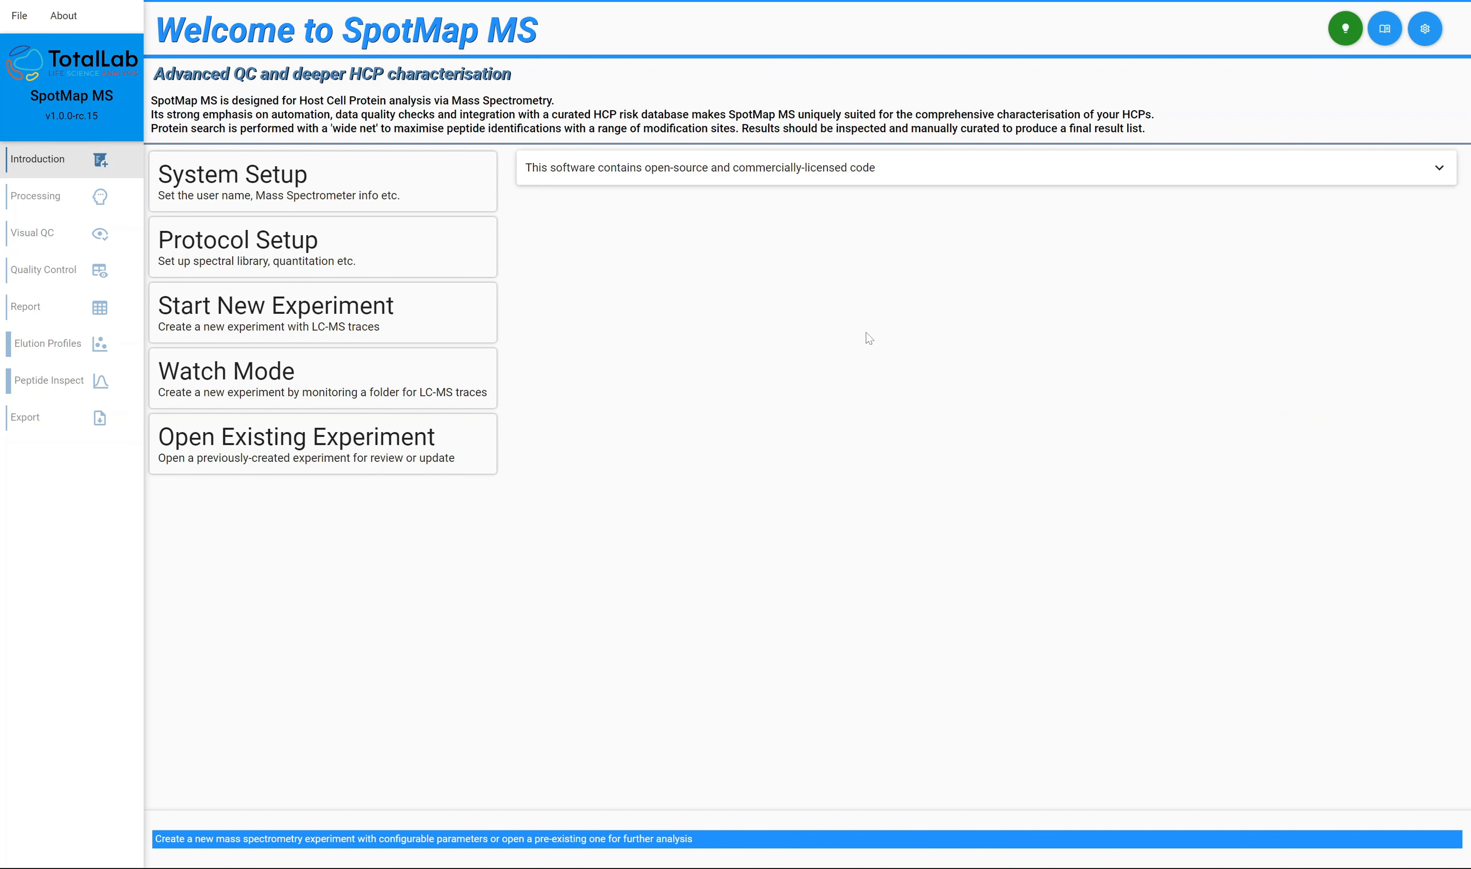
# Review the system setup fields for user name, company name and mass spectrometer name.
pyautogui.click(431, 191)
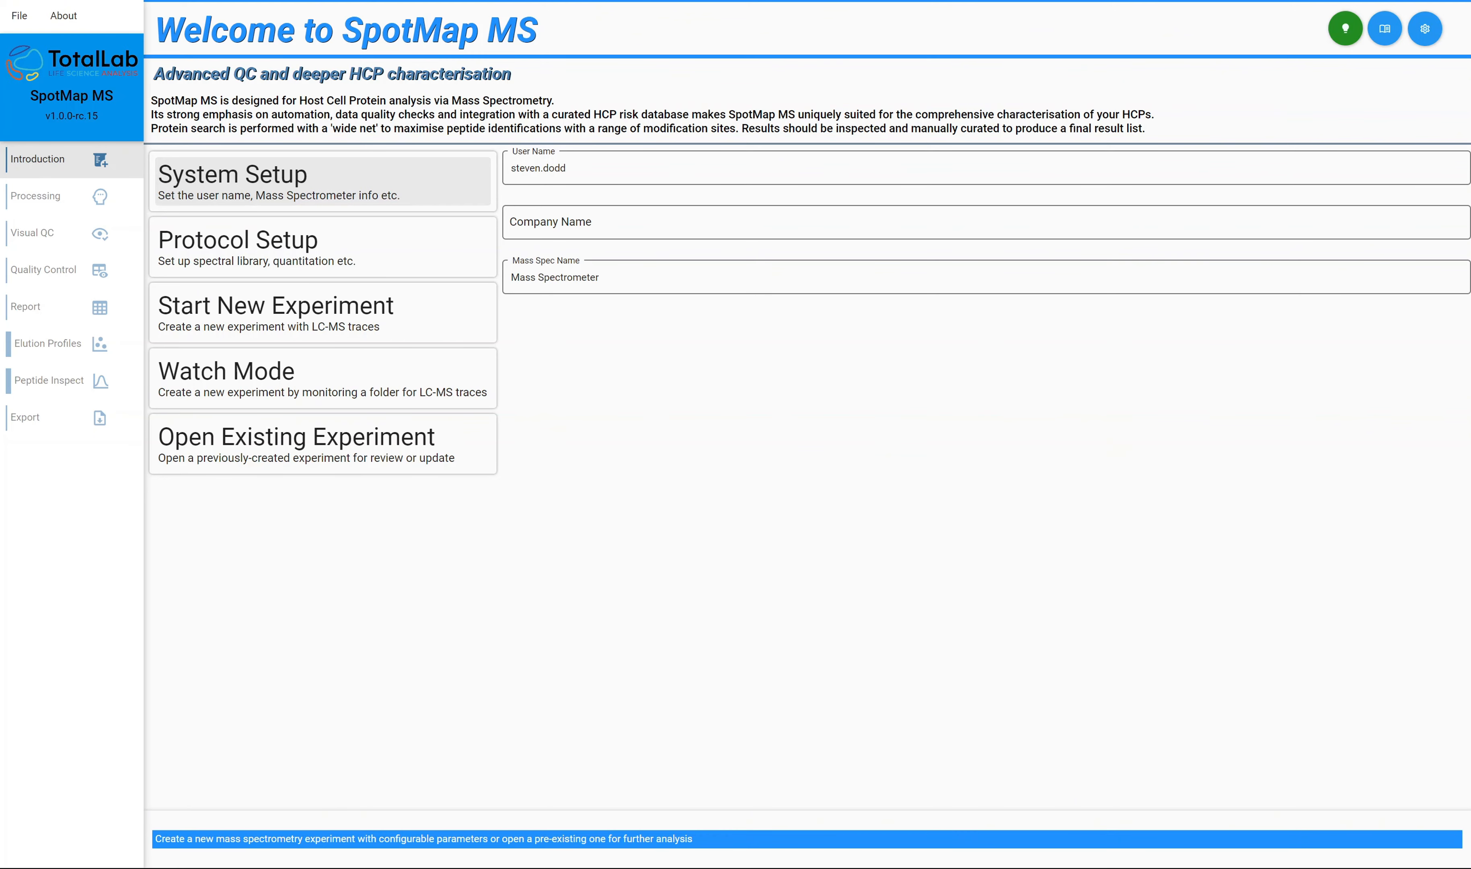
pyautogui.click(512, 277)
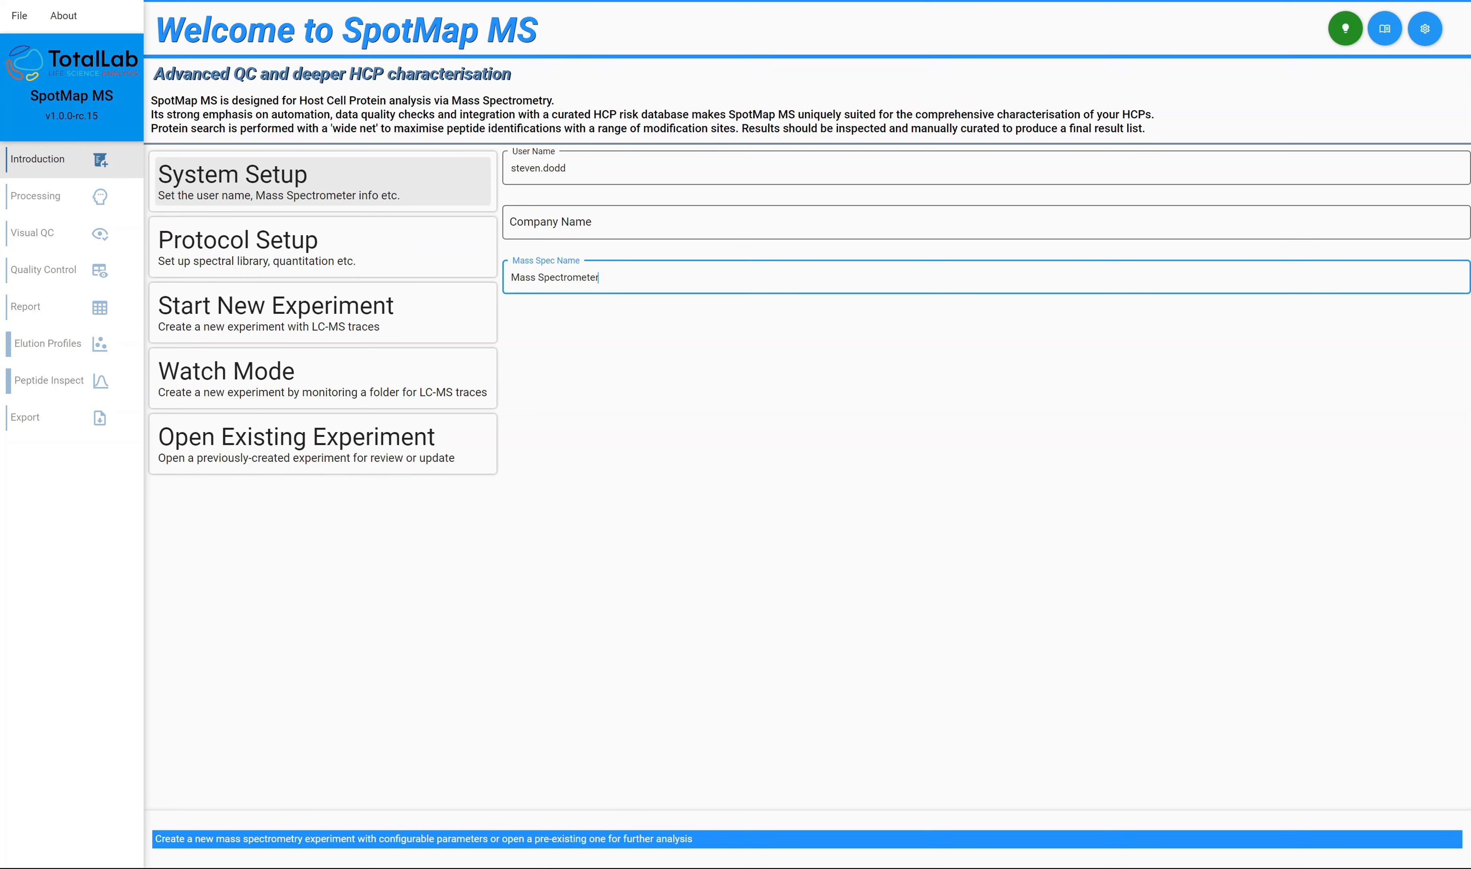
pyautogui.click(601, 168)
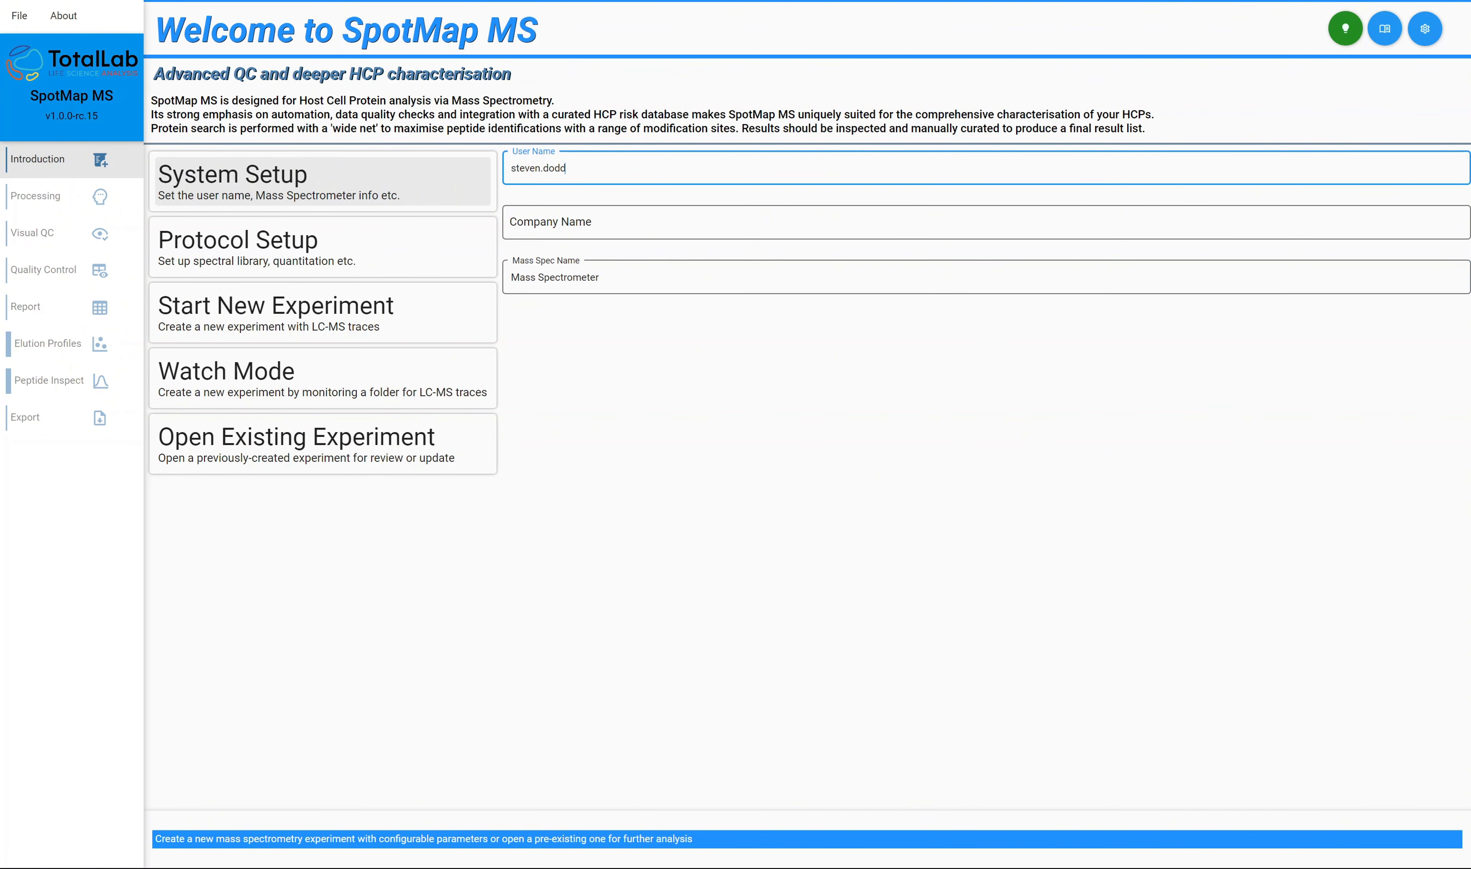
pyautogui.click(597, 222)
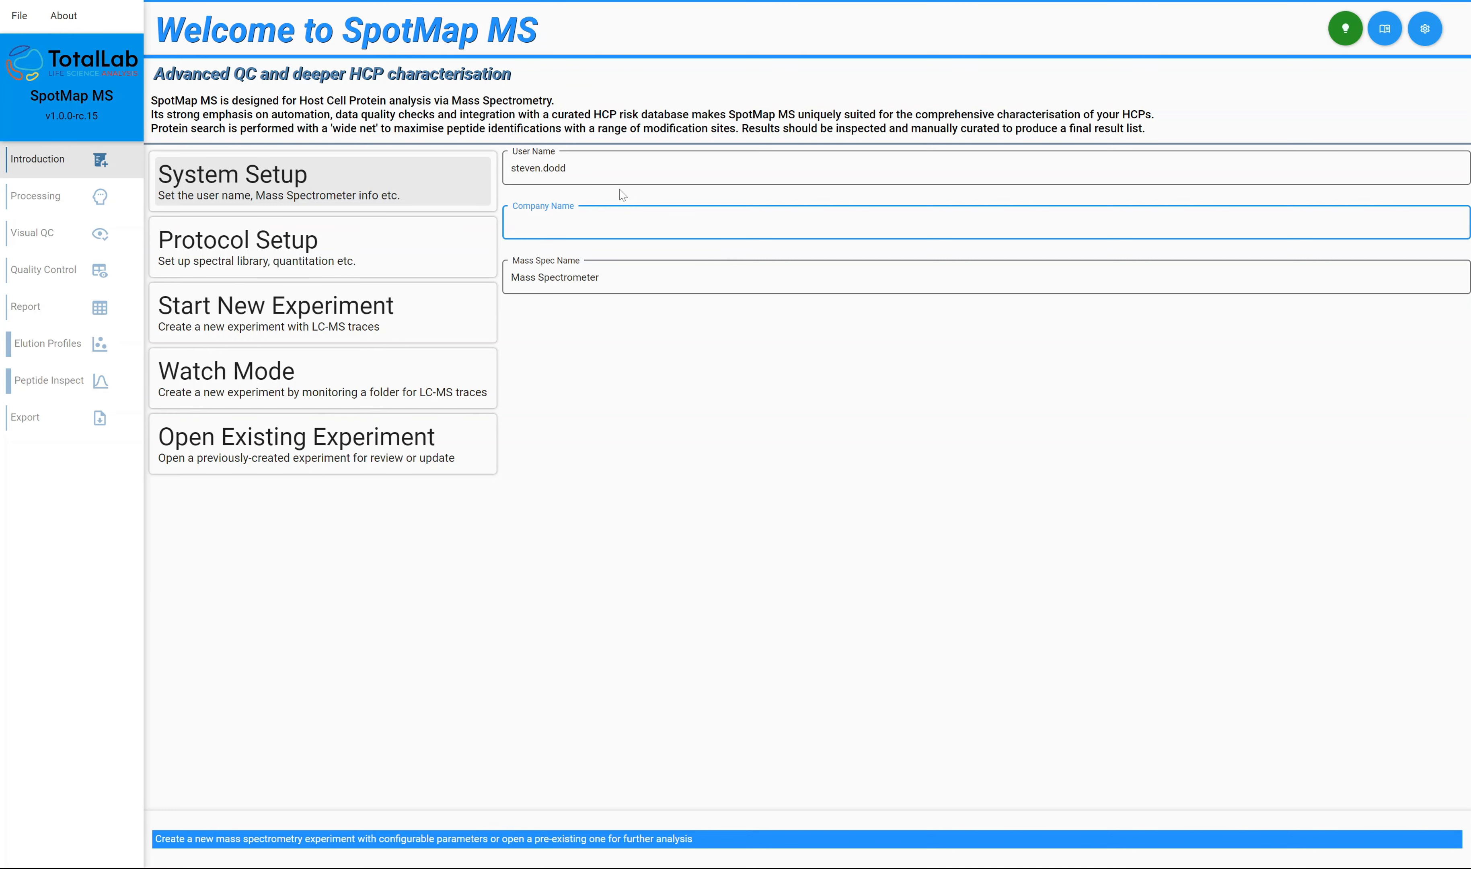
# Review the protocol setup, covering the therapeutic protein accession, spike protein accession and quantity, and the HCP database choice.
pyautogui.click(244, 248)
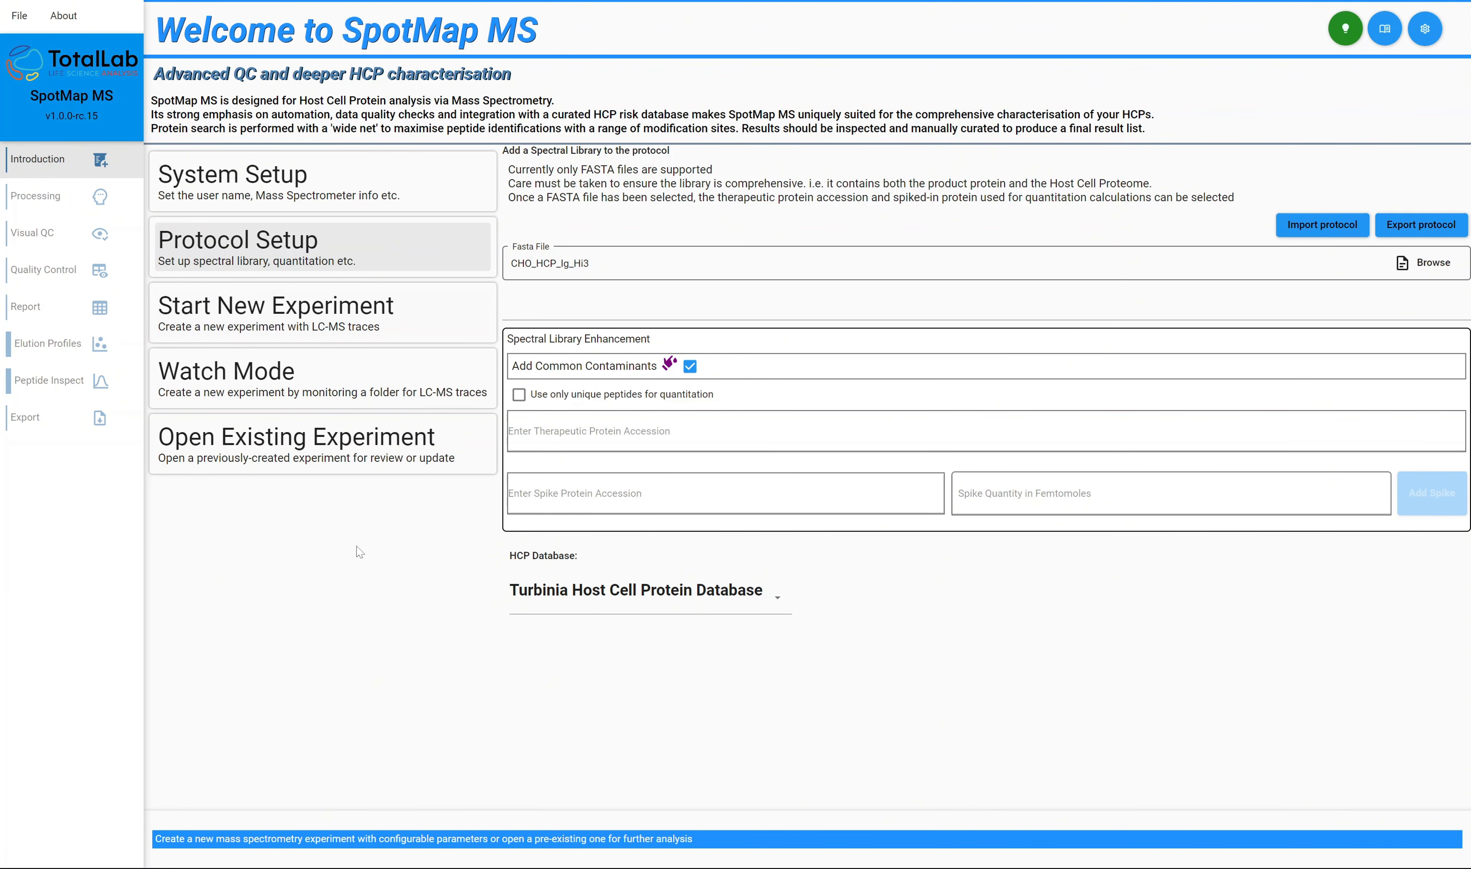
pyautogui.moveTo(685, 380)
pyautogui.click(737, 441)
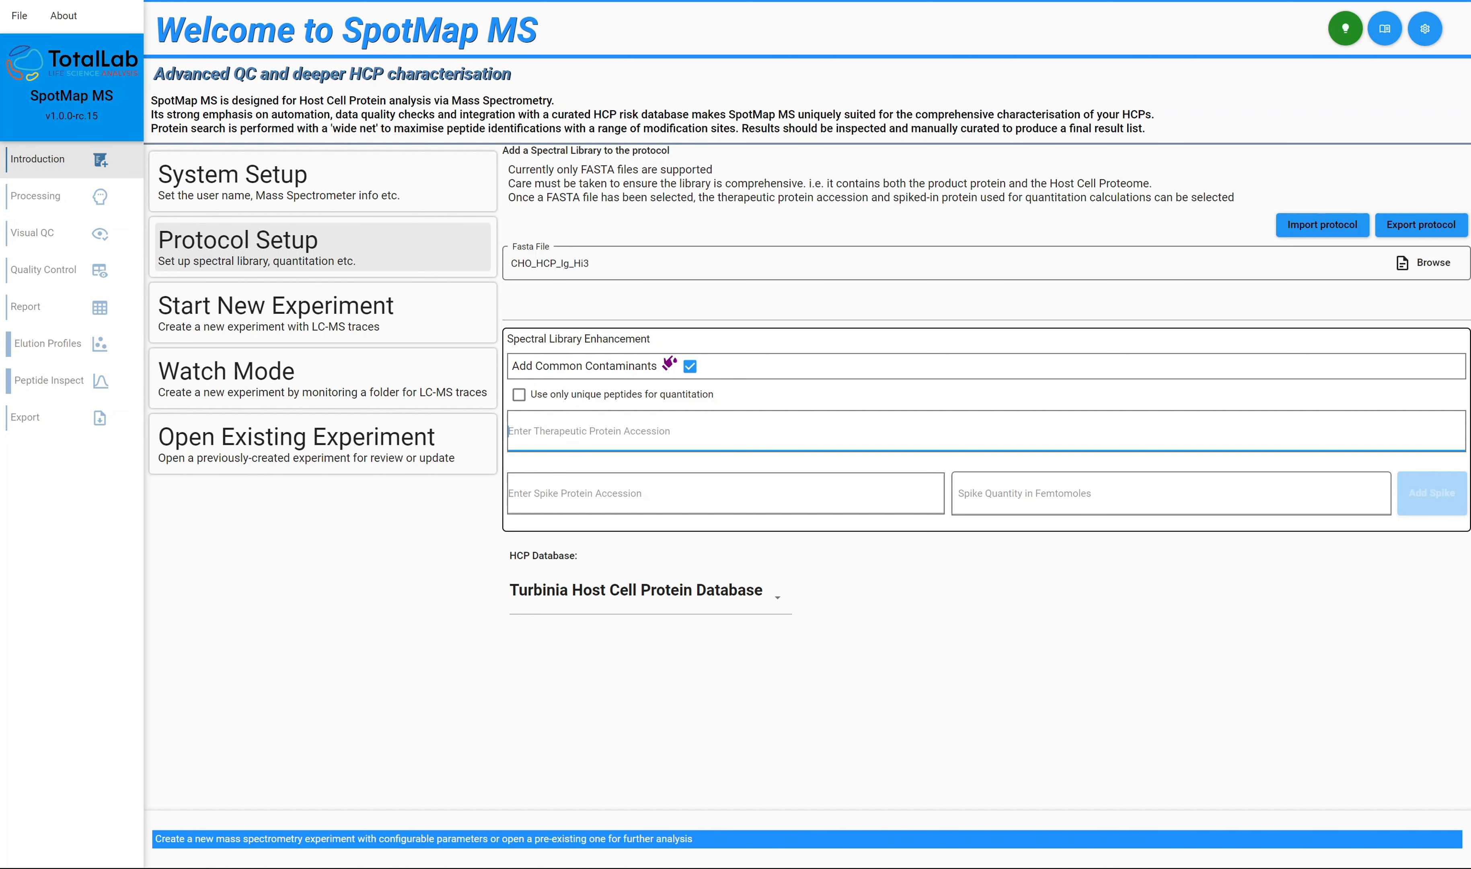
pyautogui.click(726, 493)
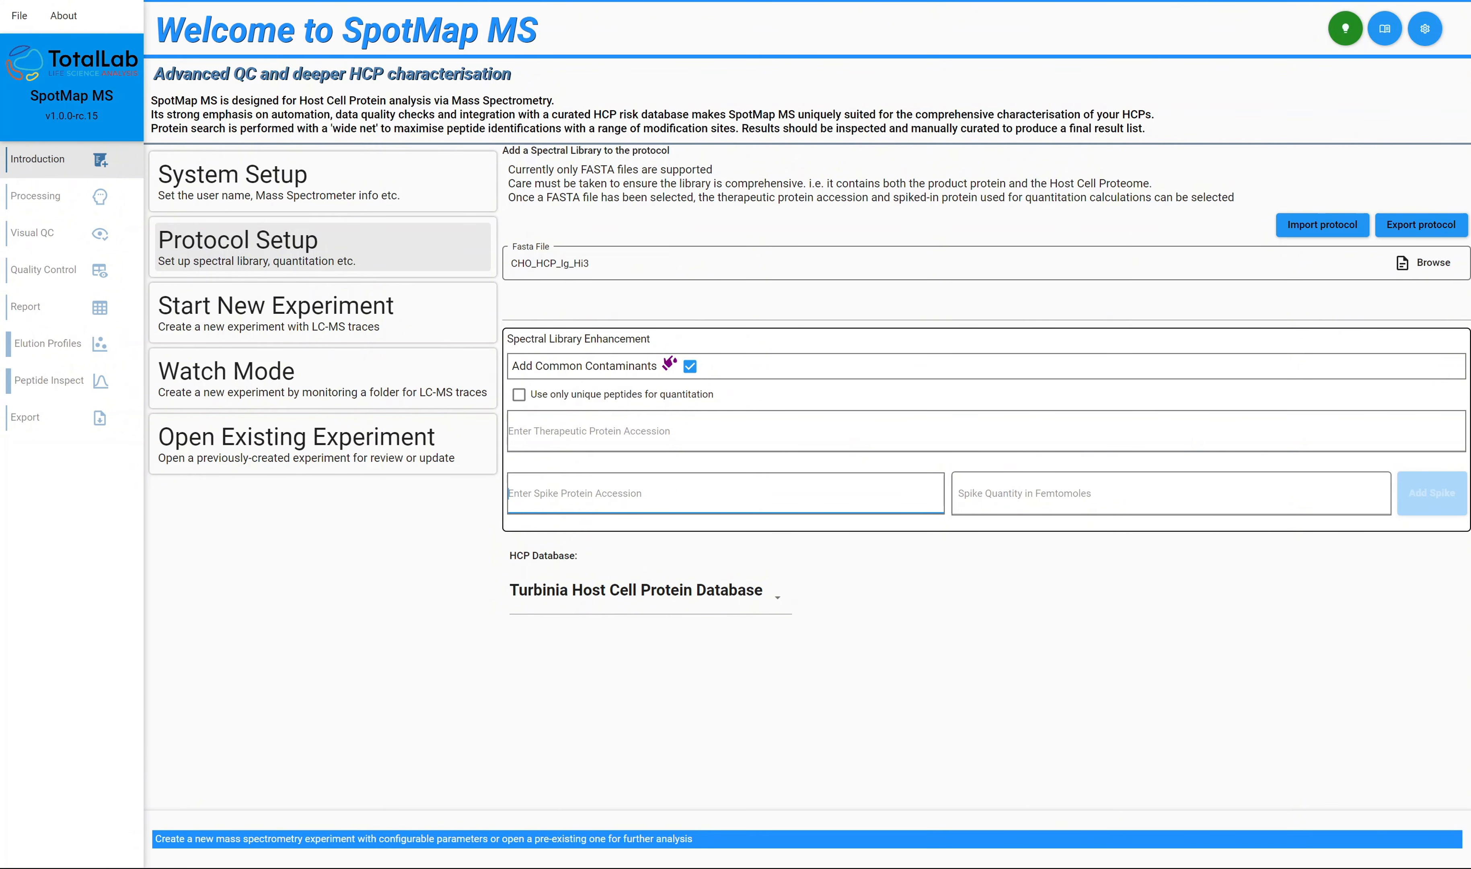
pyautogui.click(1035, 496)
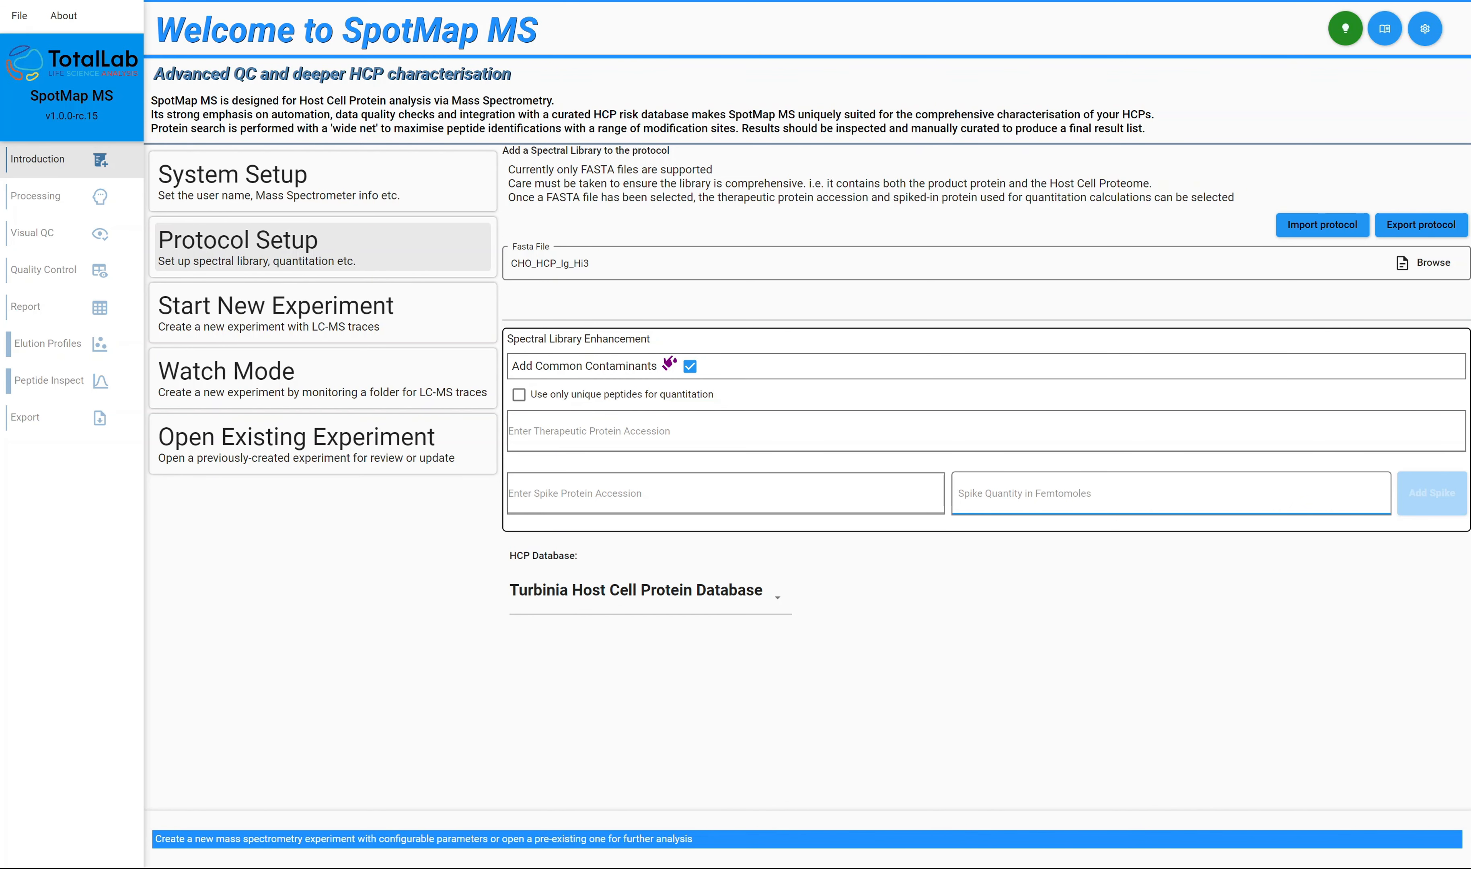
pyautogui.click(776, 597)
pyautogui.click(904, 606)
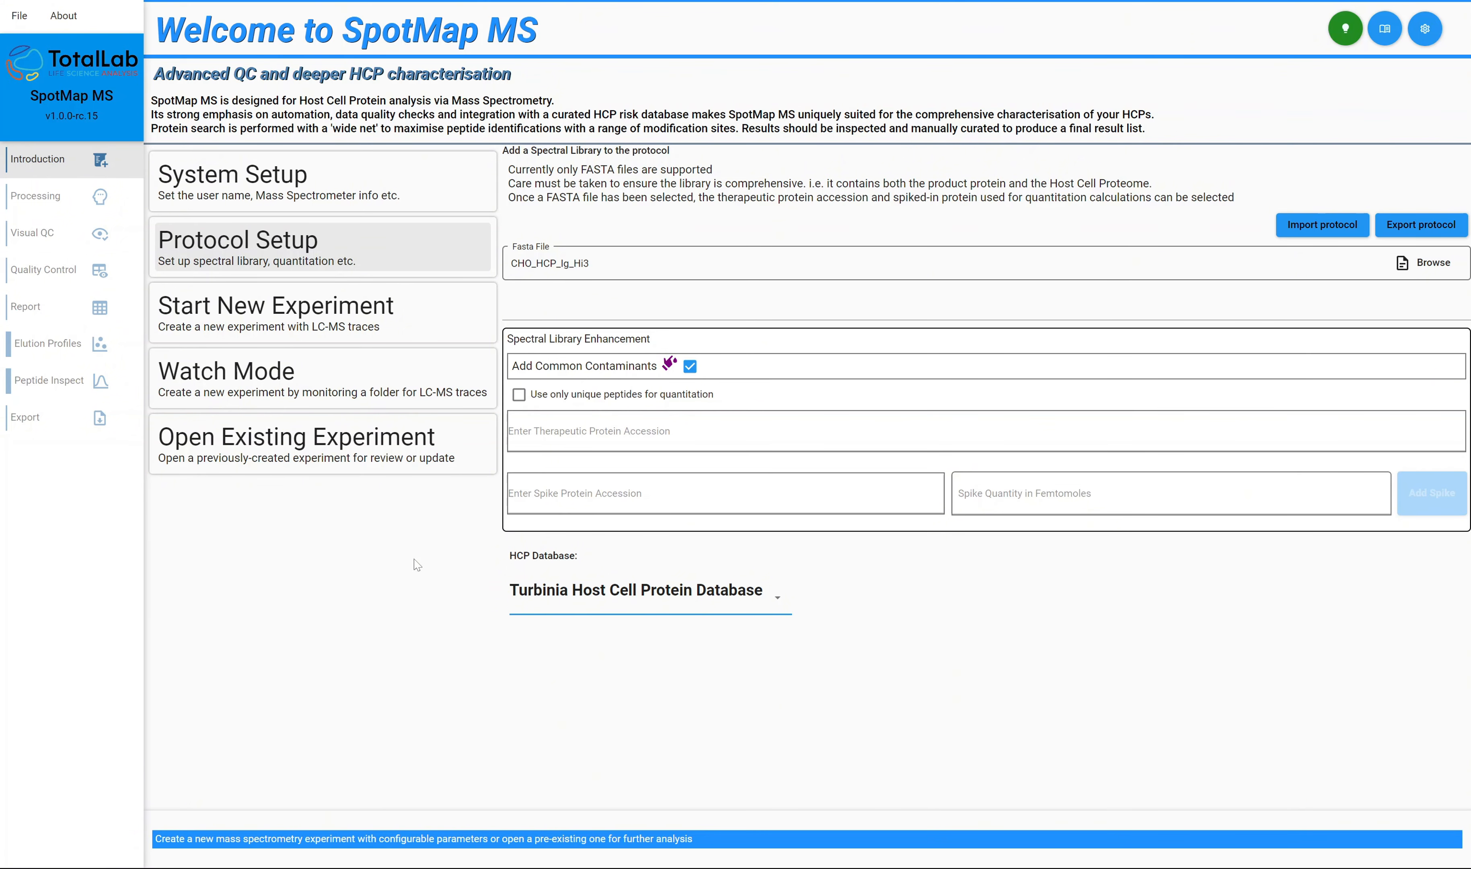
# Review the new-experiment setup with its experiment and client name fields, and the Watch Mode folder-monitoring setup.
pyautogui.click(444, 334)
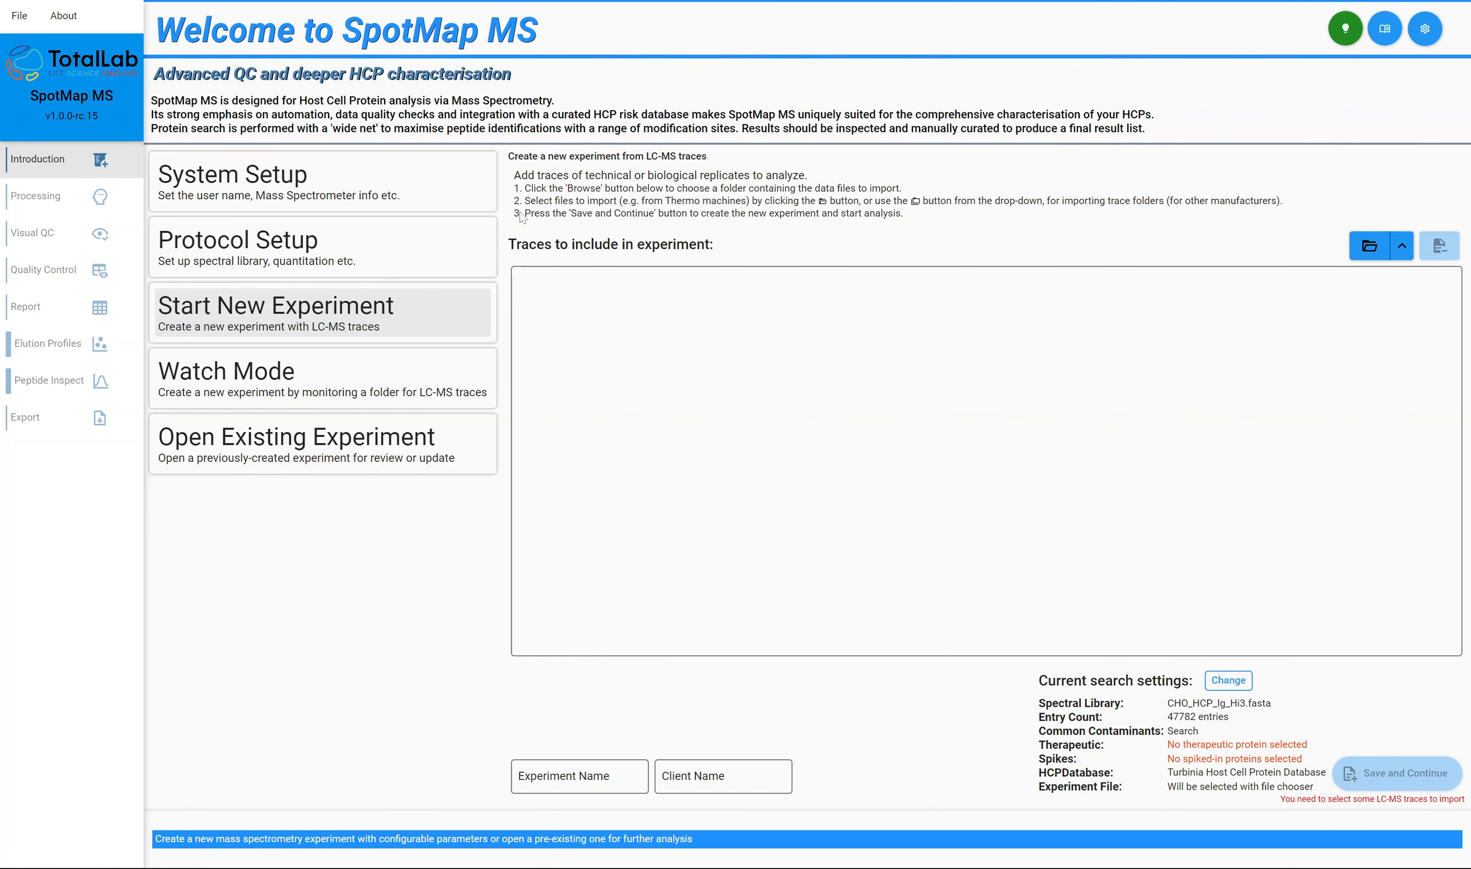
pyautogui.click(1371, 247)
pyautogui.click(531, 776)
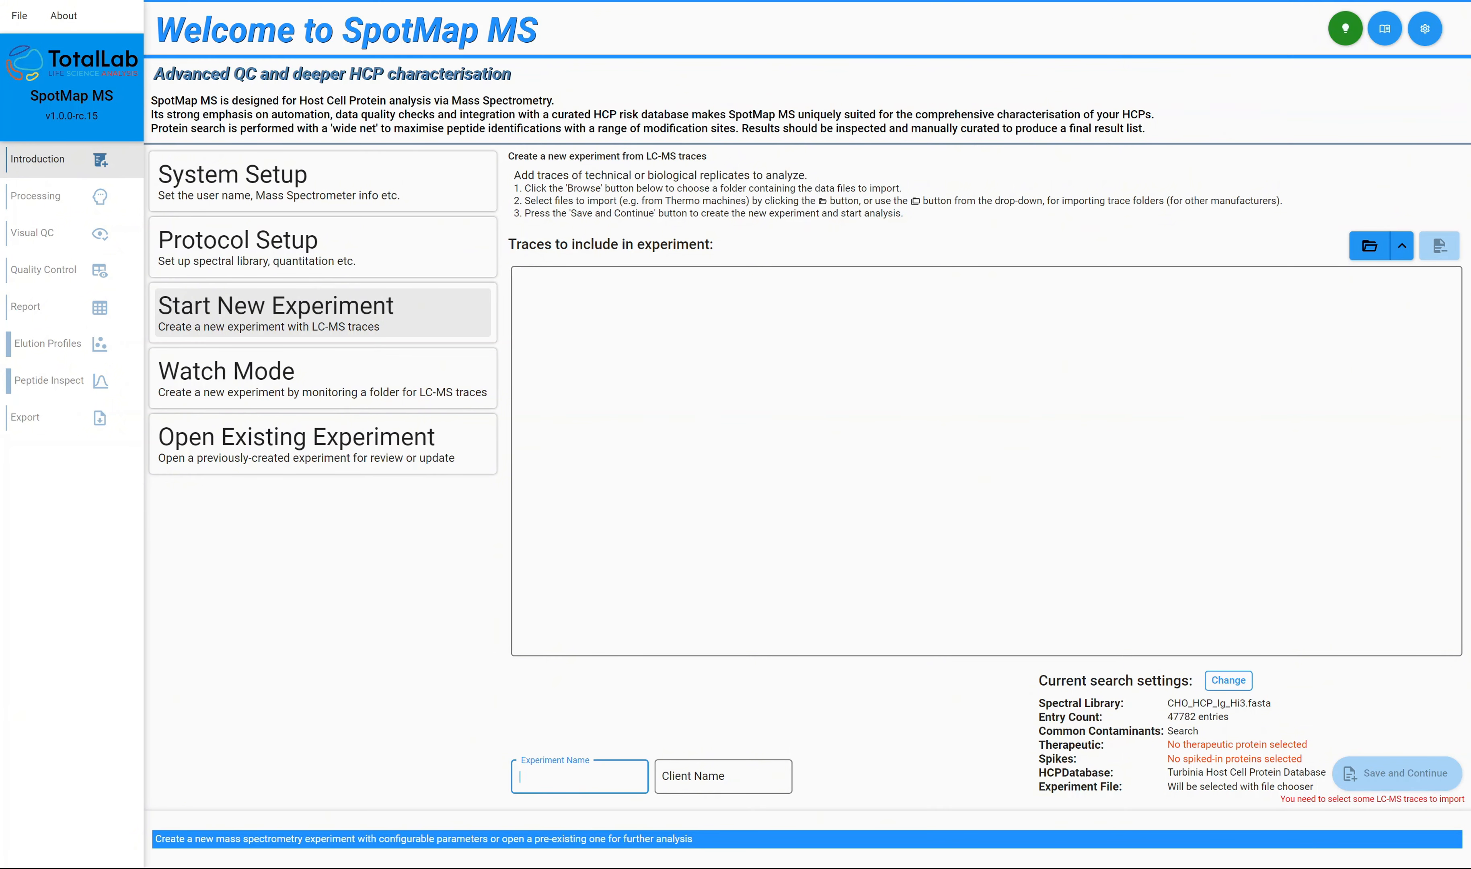
pyautogui.press('Tab')
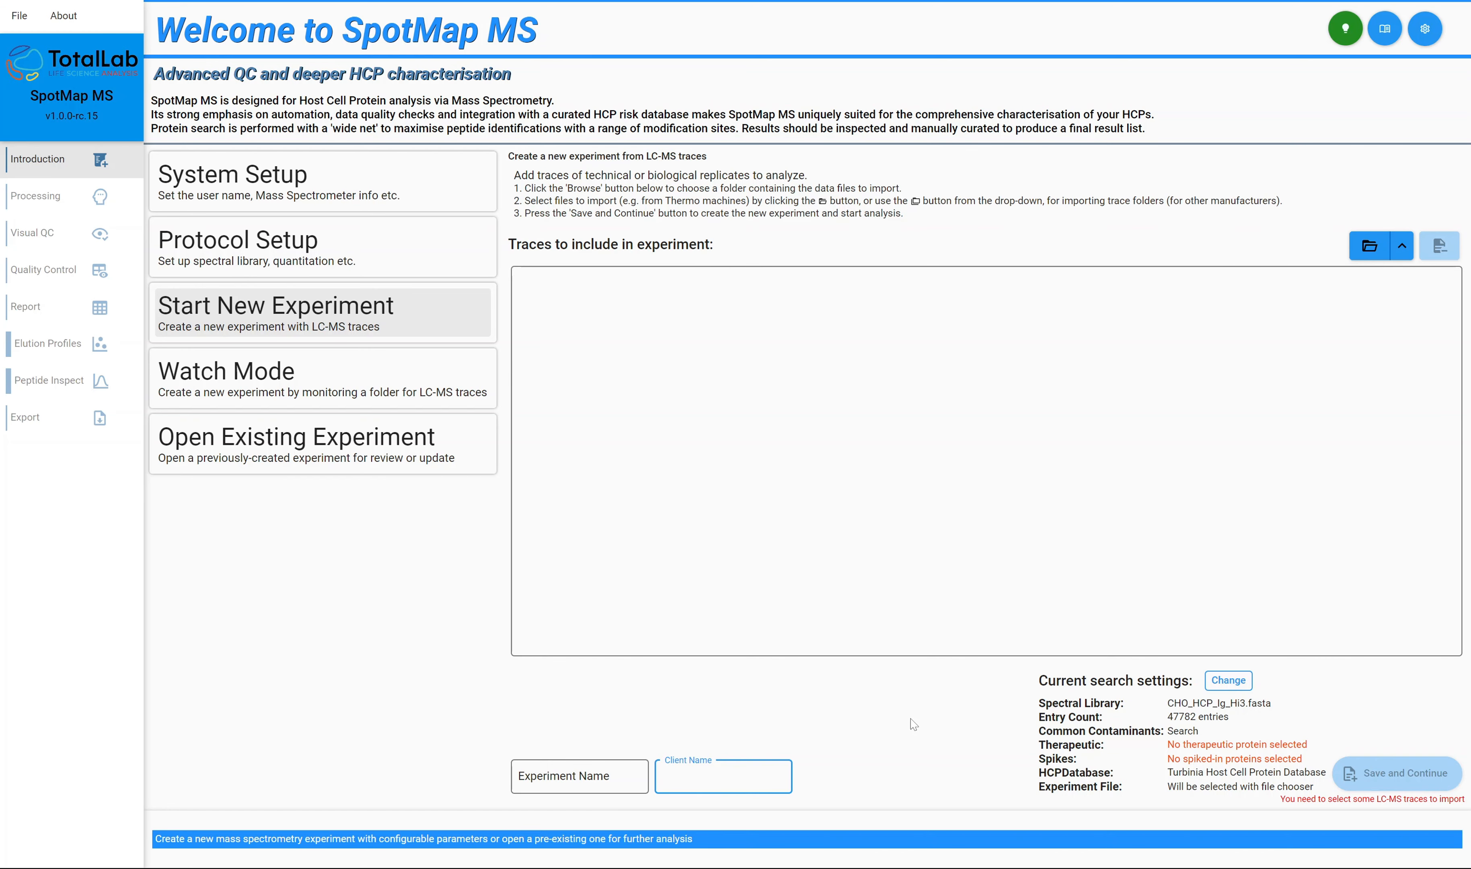
pyautogui.hotkey('shift', 'Tab')
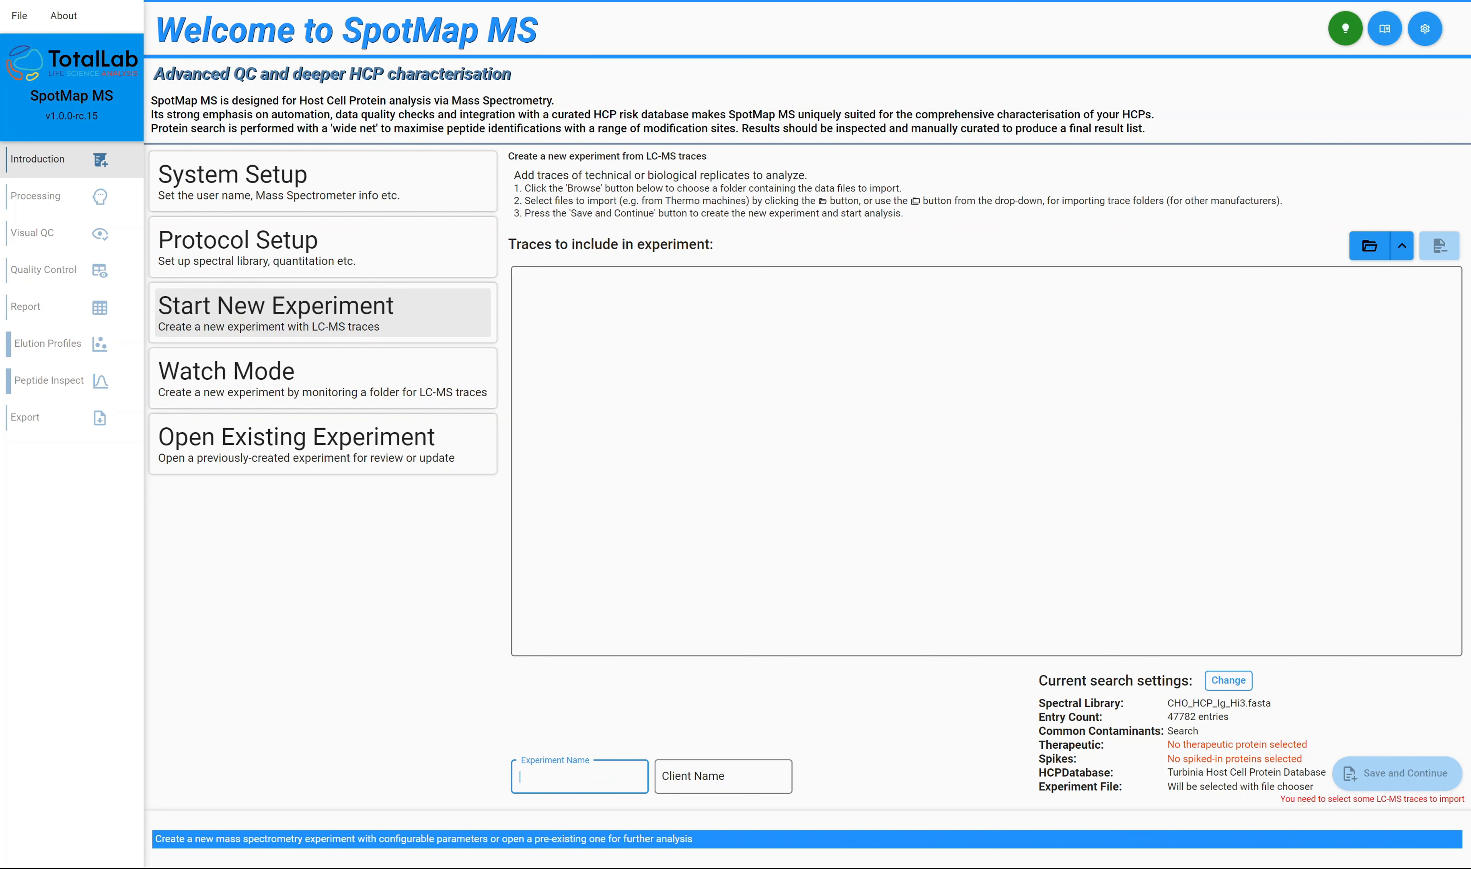
pyautogui.press('Tab')
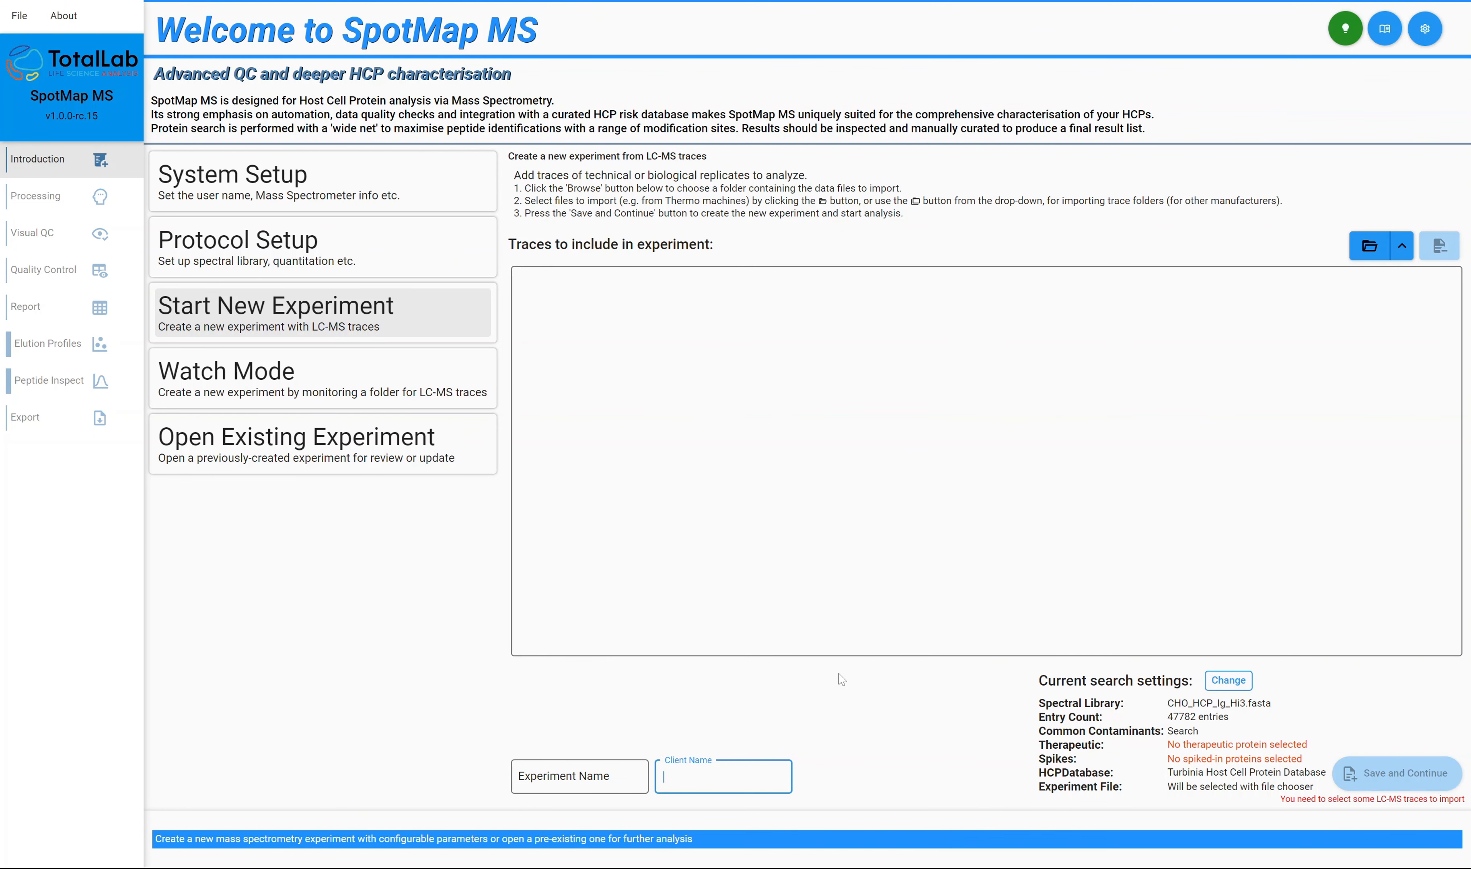
pyautogui.click(419, 374)
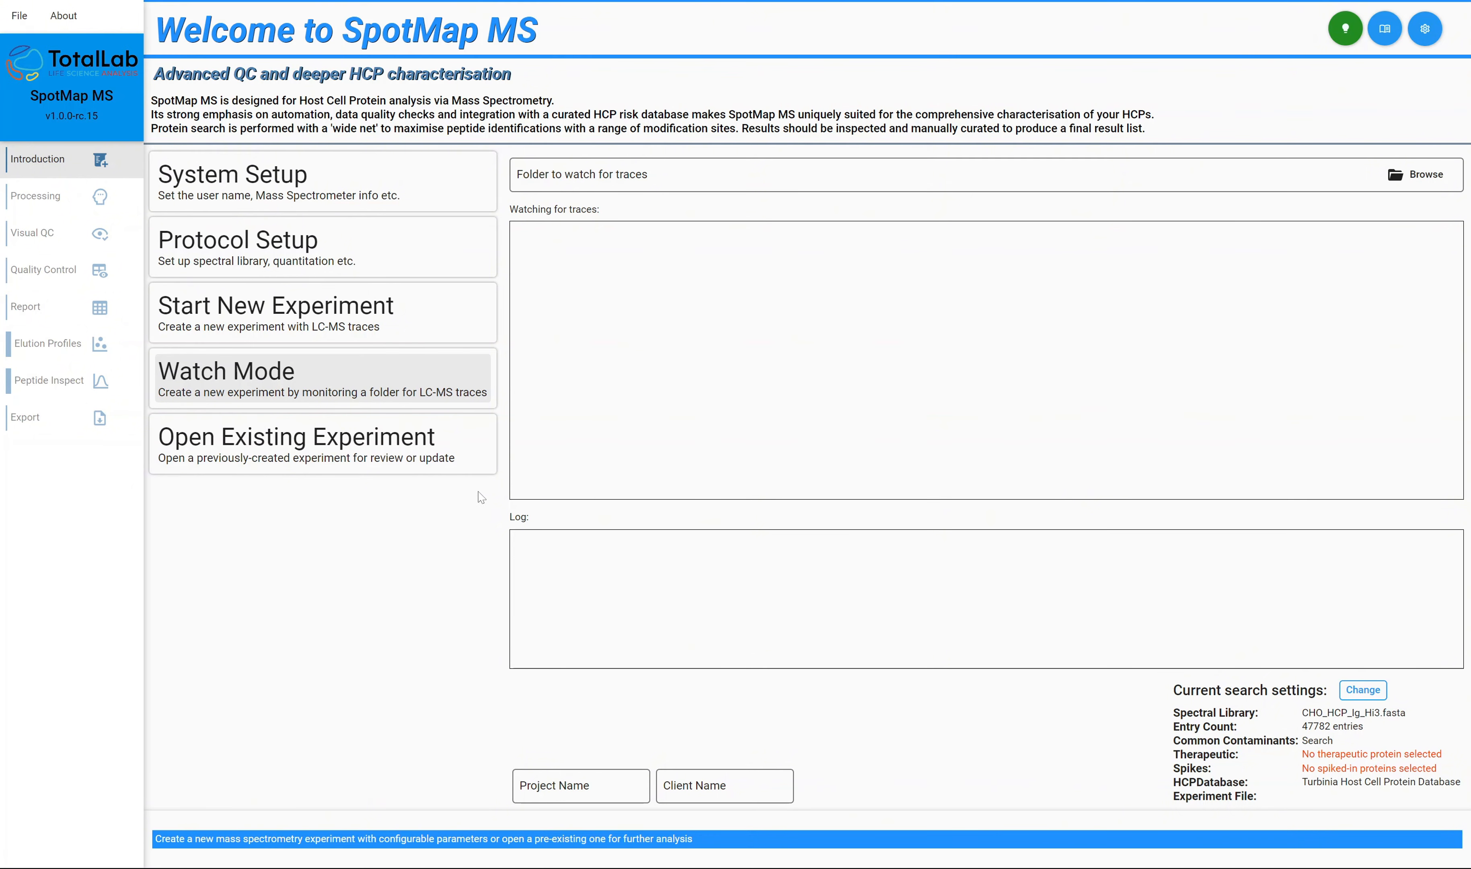
# Open the existing experiment file HighHCP3.smms from the HighHCP3 folder.
pyautogui.click(359, 455)
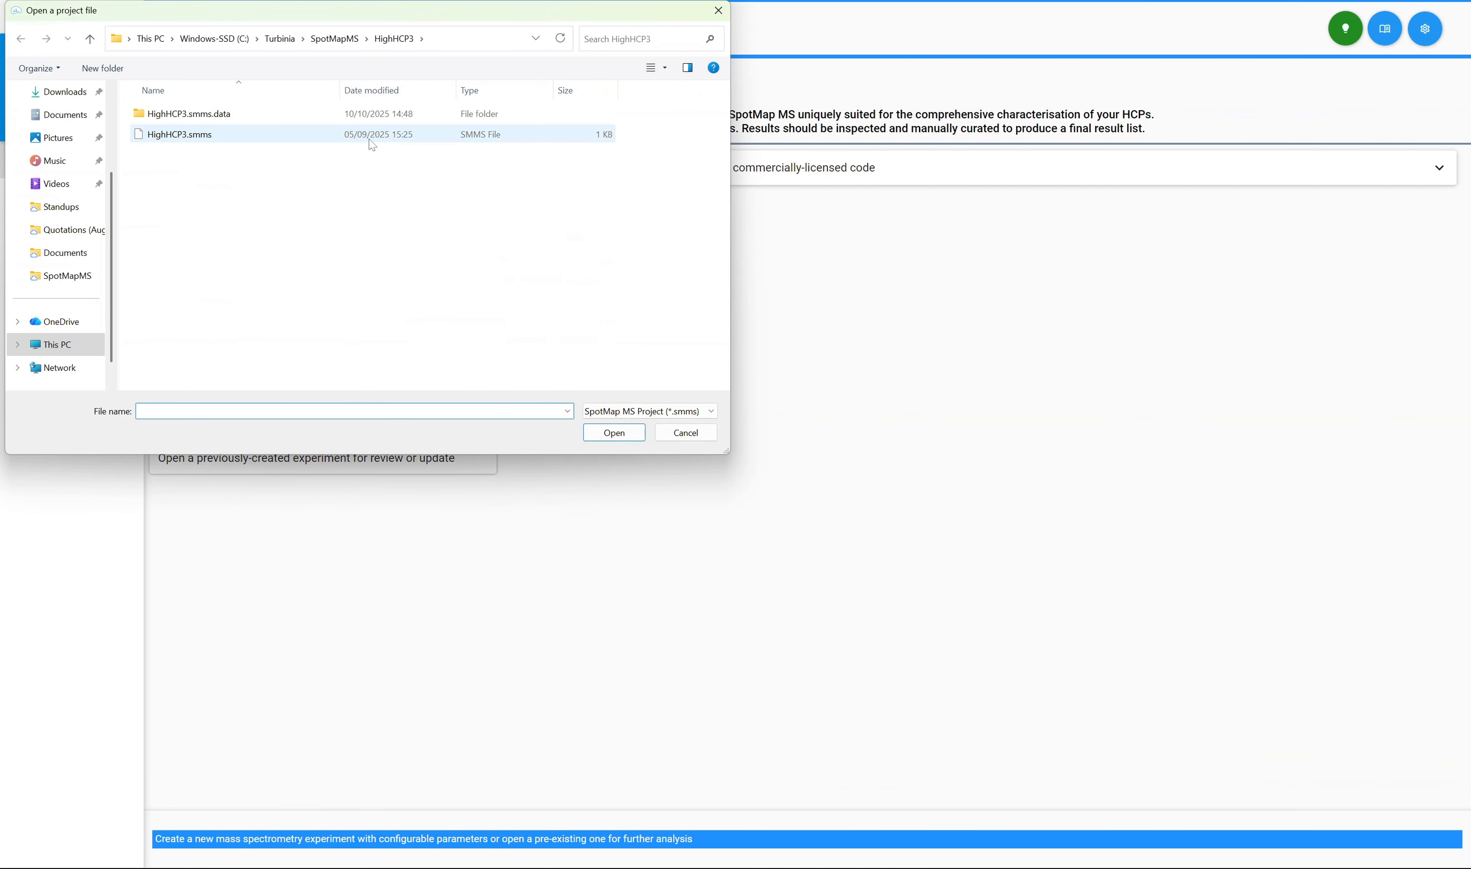
pyautogui.click(370, 134)
pyautogui.click(614, 432)
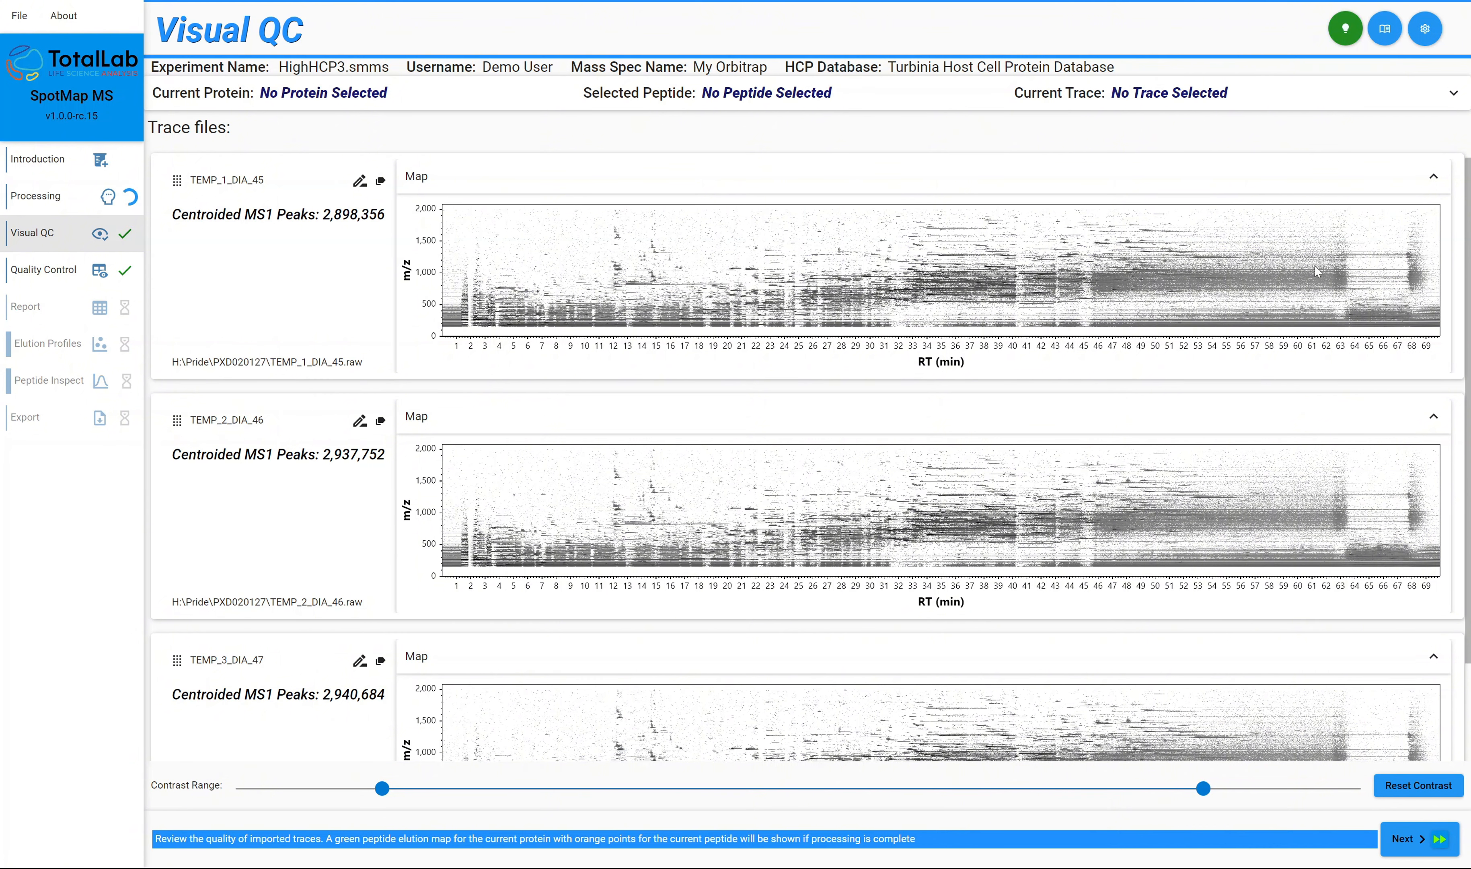
# Check the processing progress and compare the m/z versus retention time maps of the three traces in Visual QC.
pyautogui.click(81, 206)
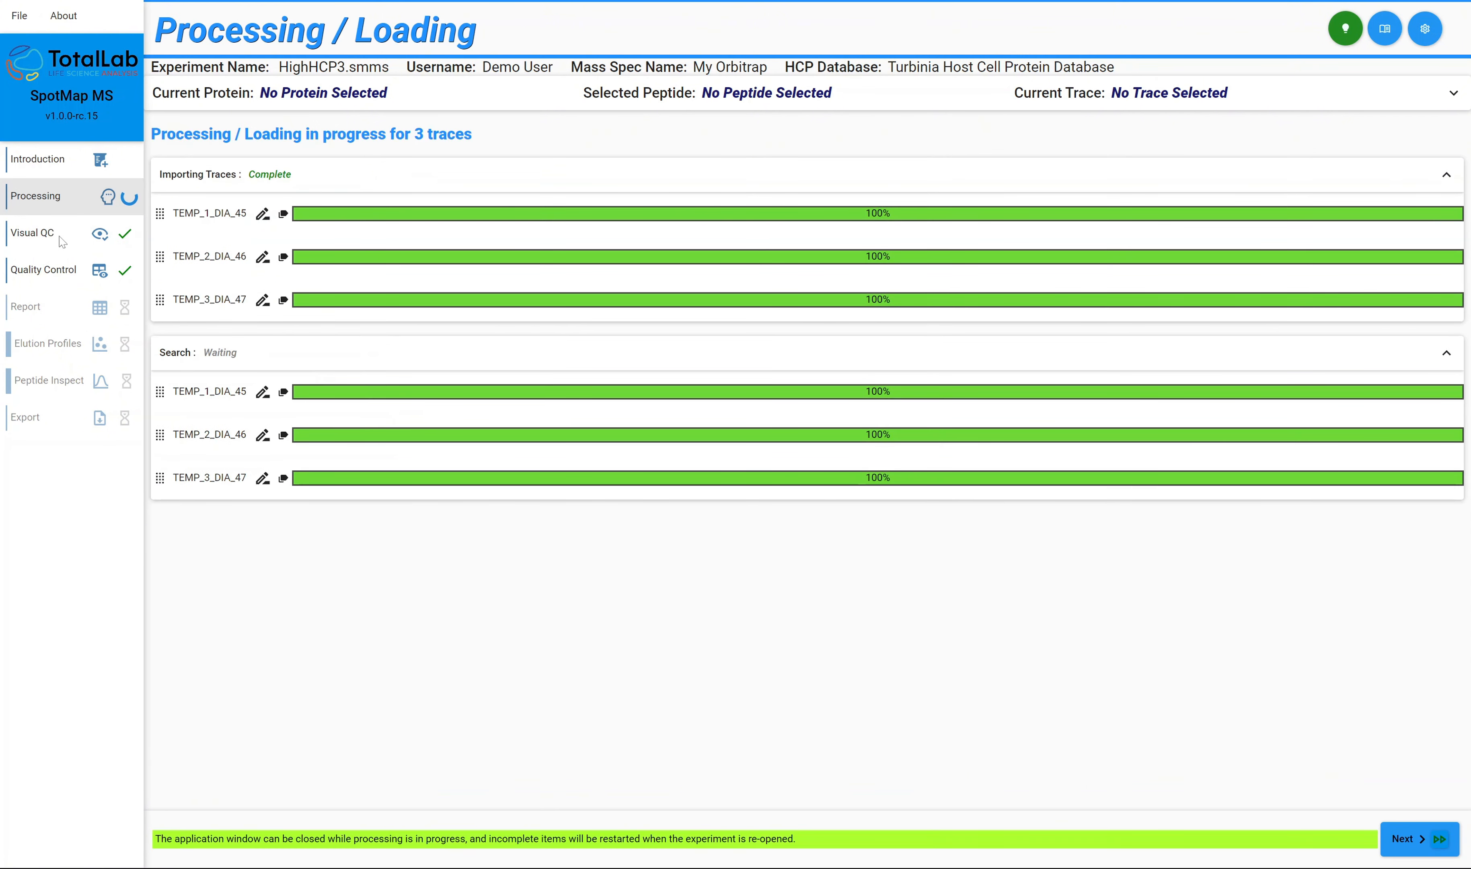
pyautogui.click(59, 239)
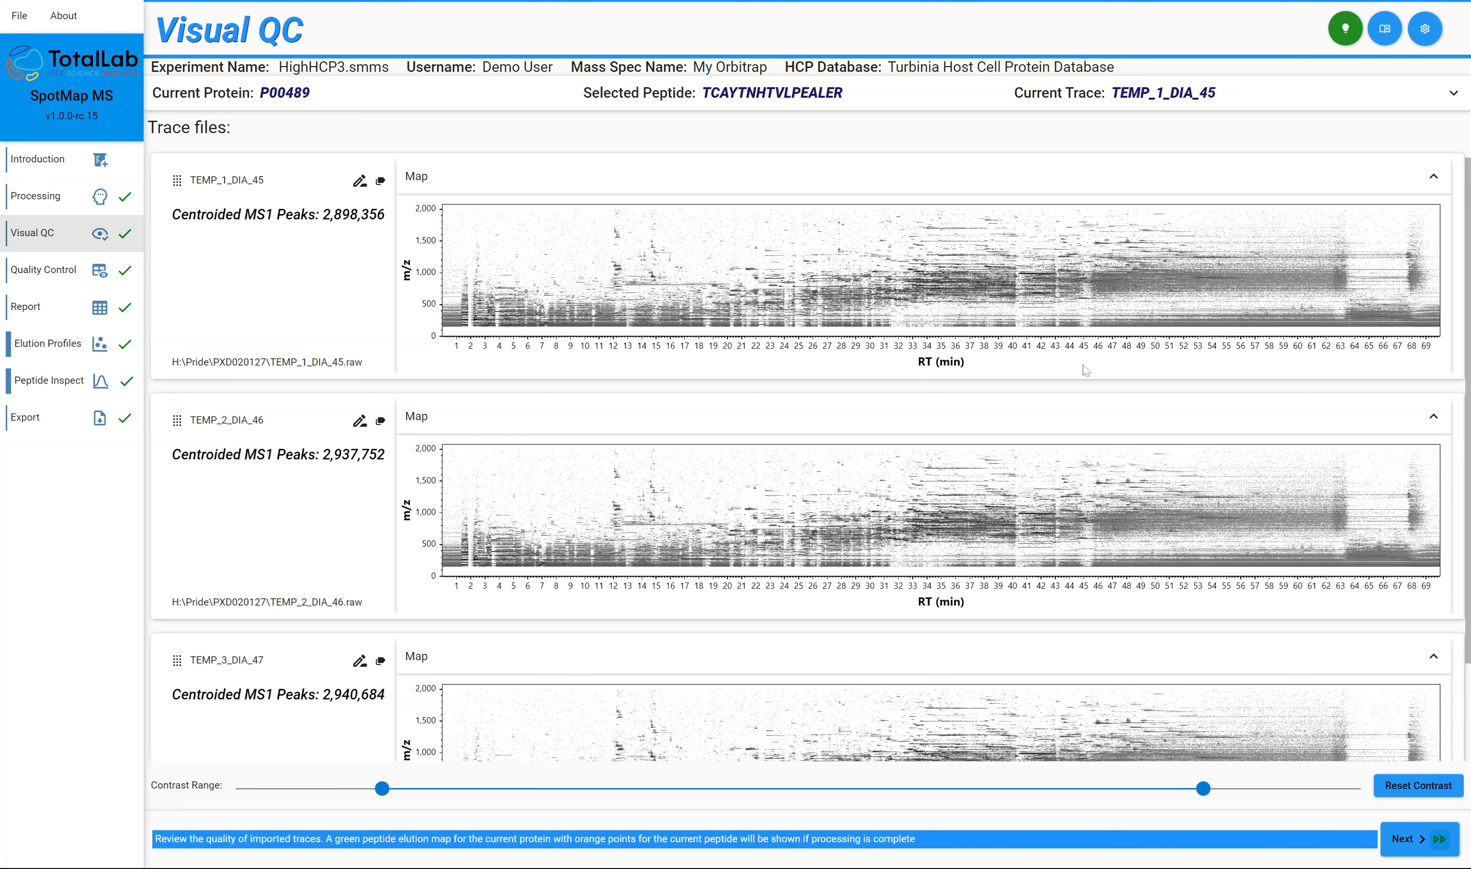
pyautogui.scroll(-1, 1144, 351)
pyautogui.scroll(-2, 1144, 350)
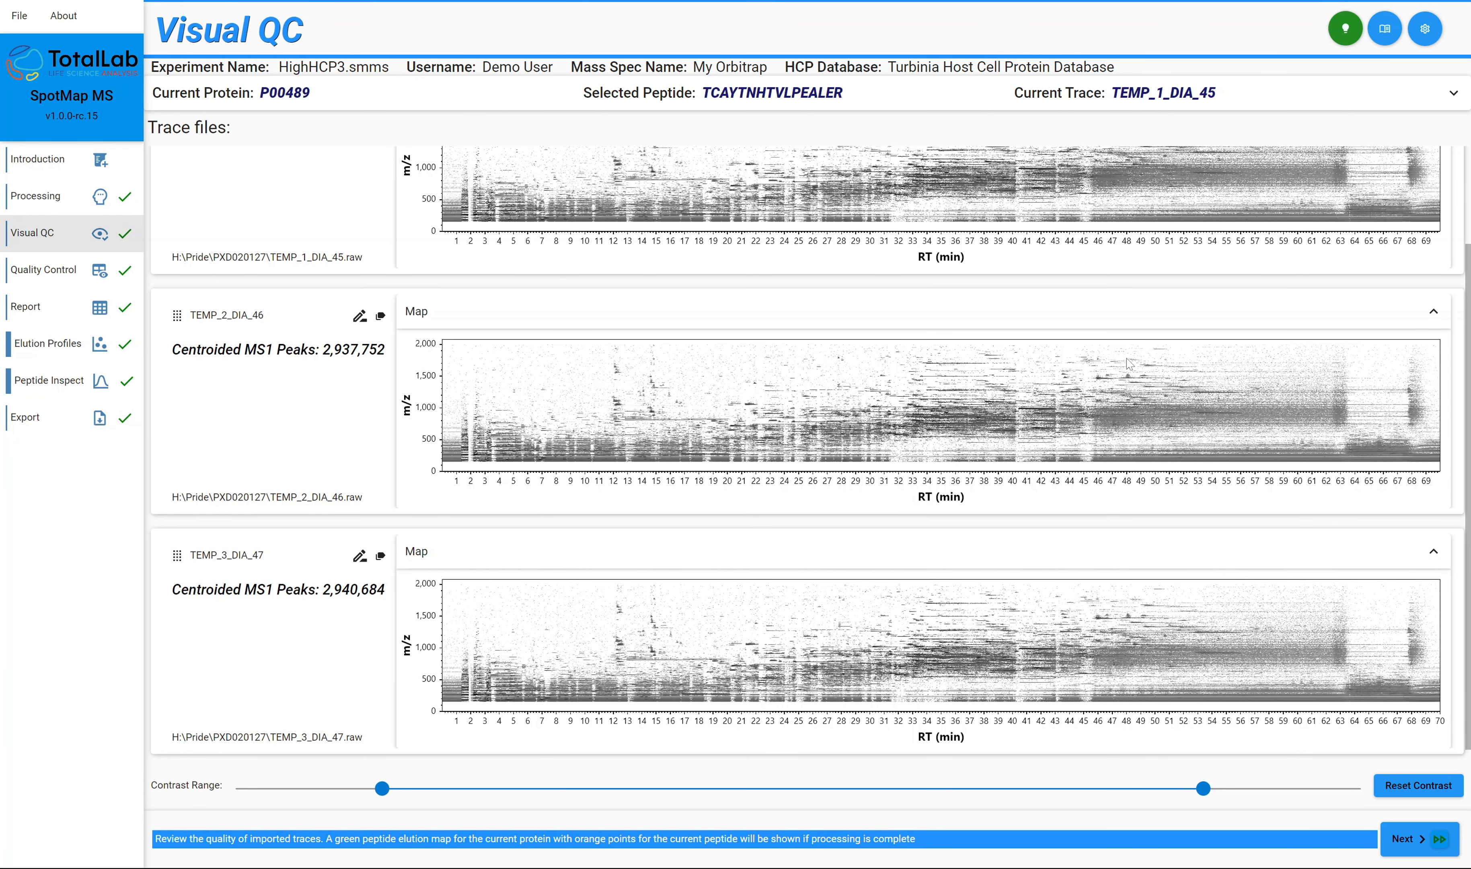
pyautogui.scroll(3, 1116, 362)
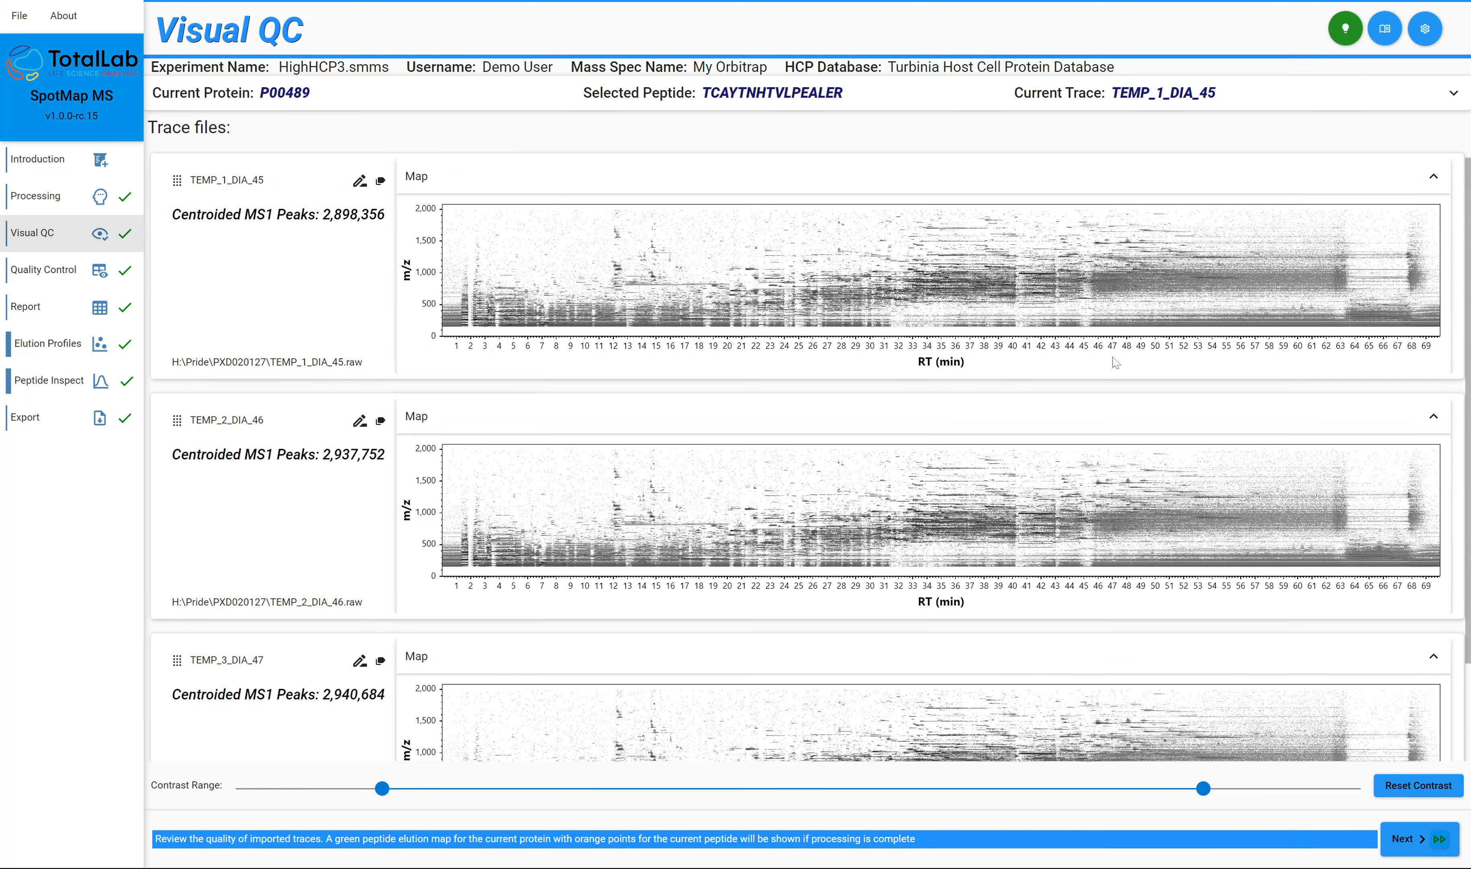
pyautogui.scroll(-3, 1108, 358)
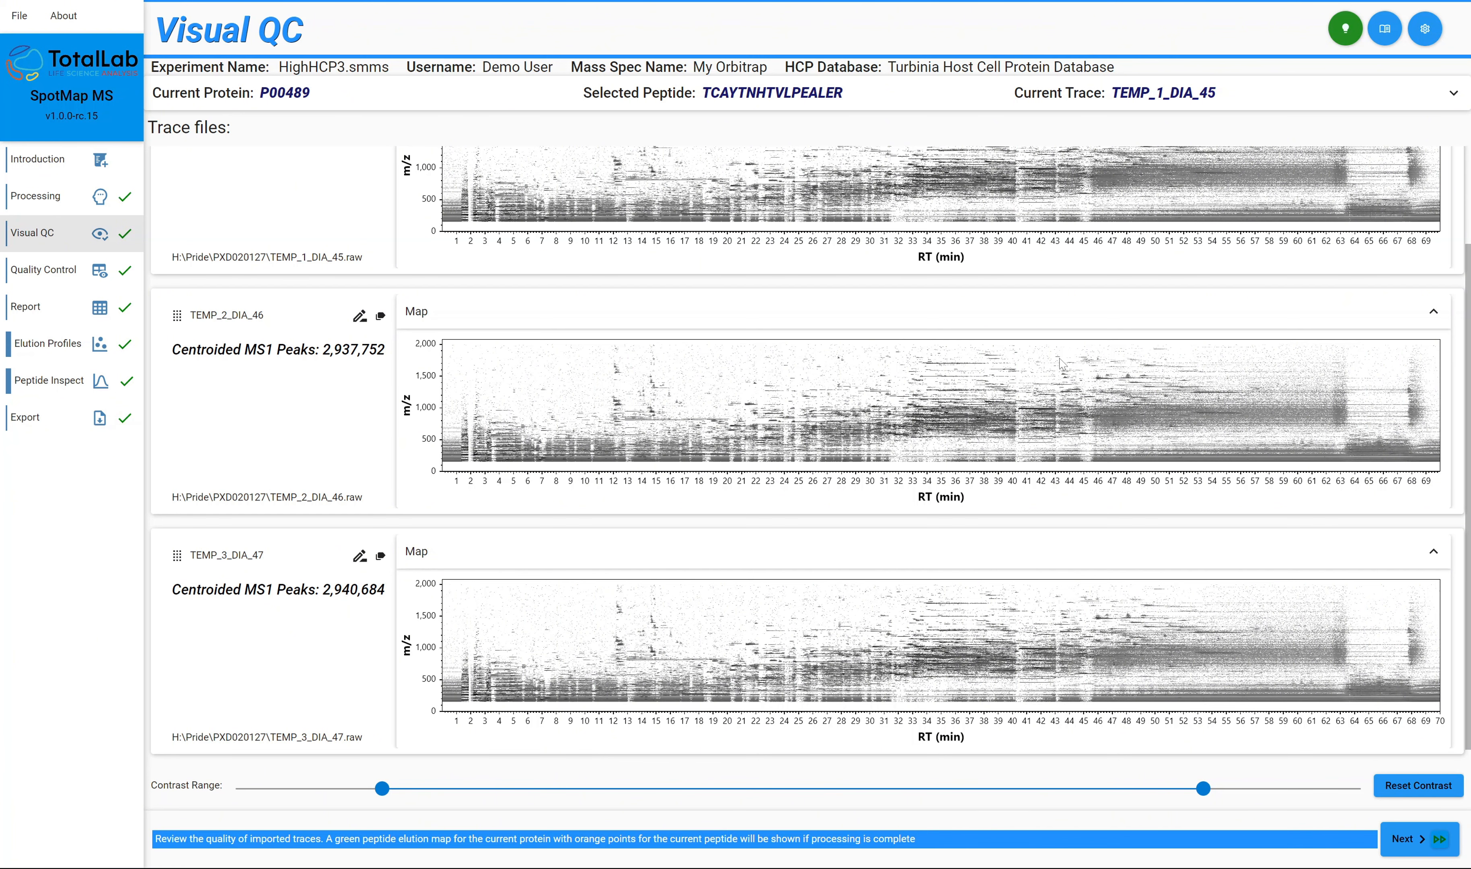
pyautogui.scroll(1, 1060, 362)
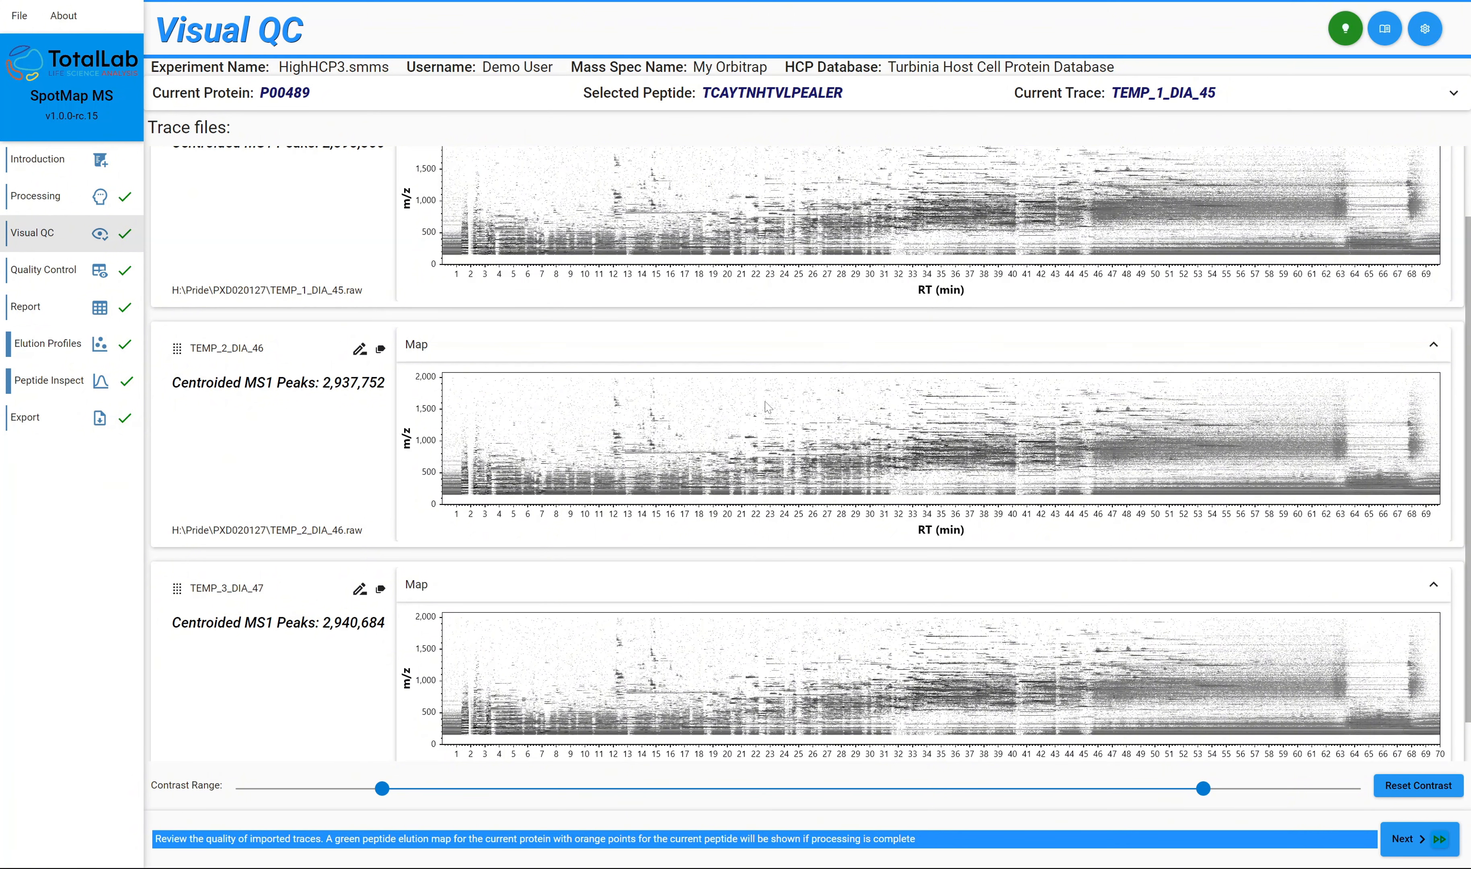
pyautogui.scroll(1, 767, 407)
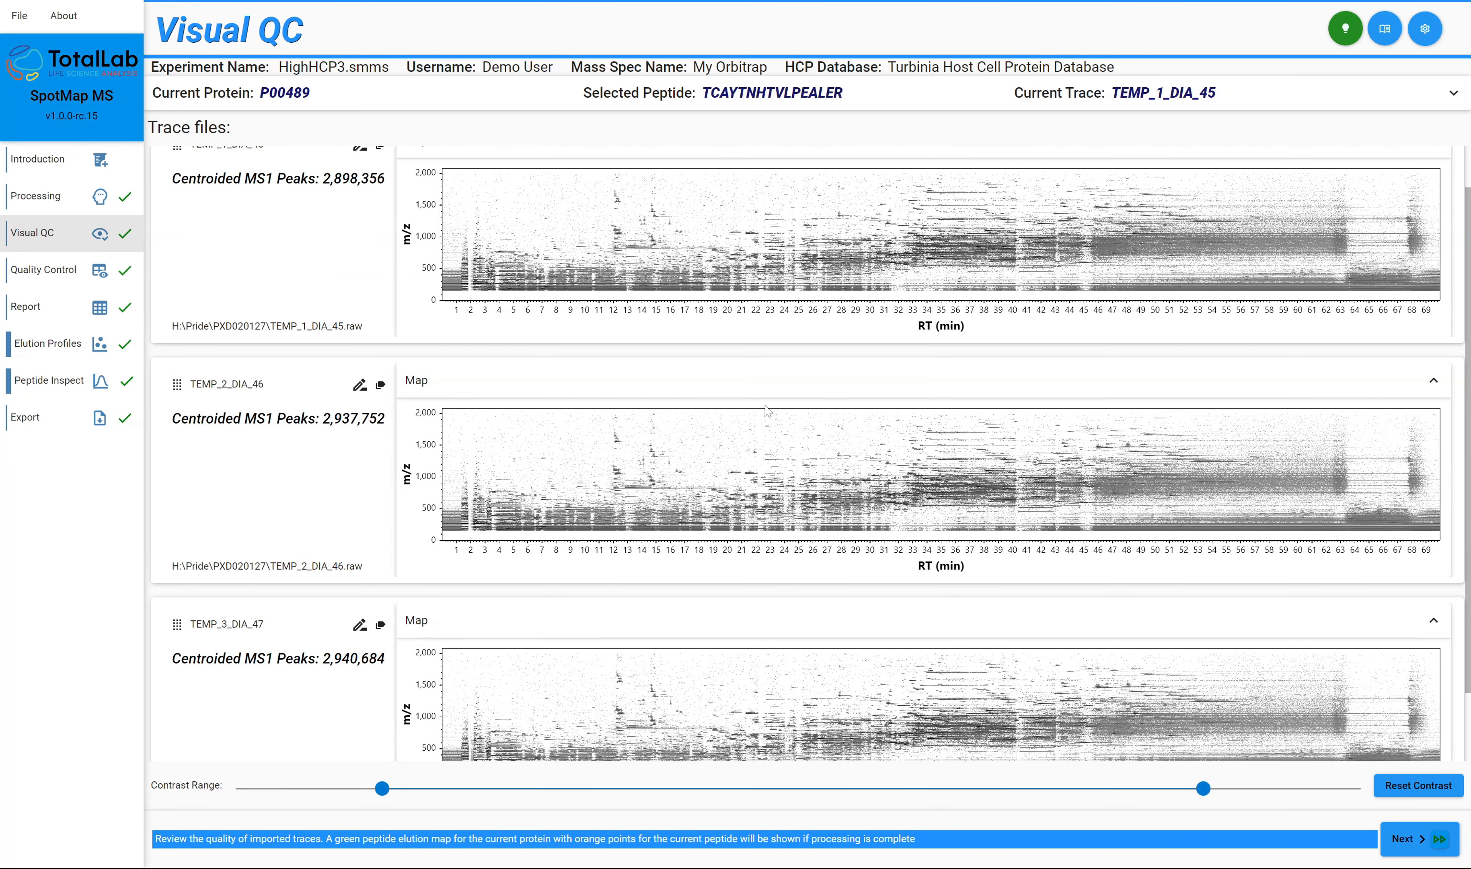
pyautogui.scroll(1, 944, 413)
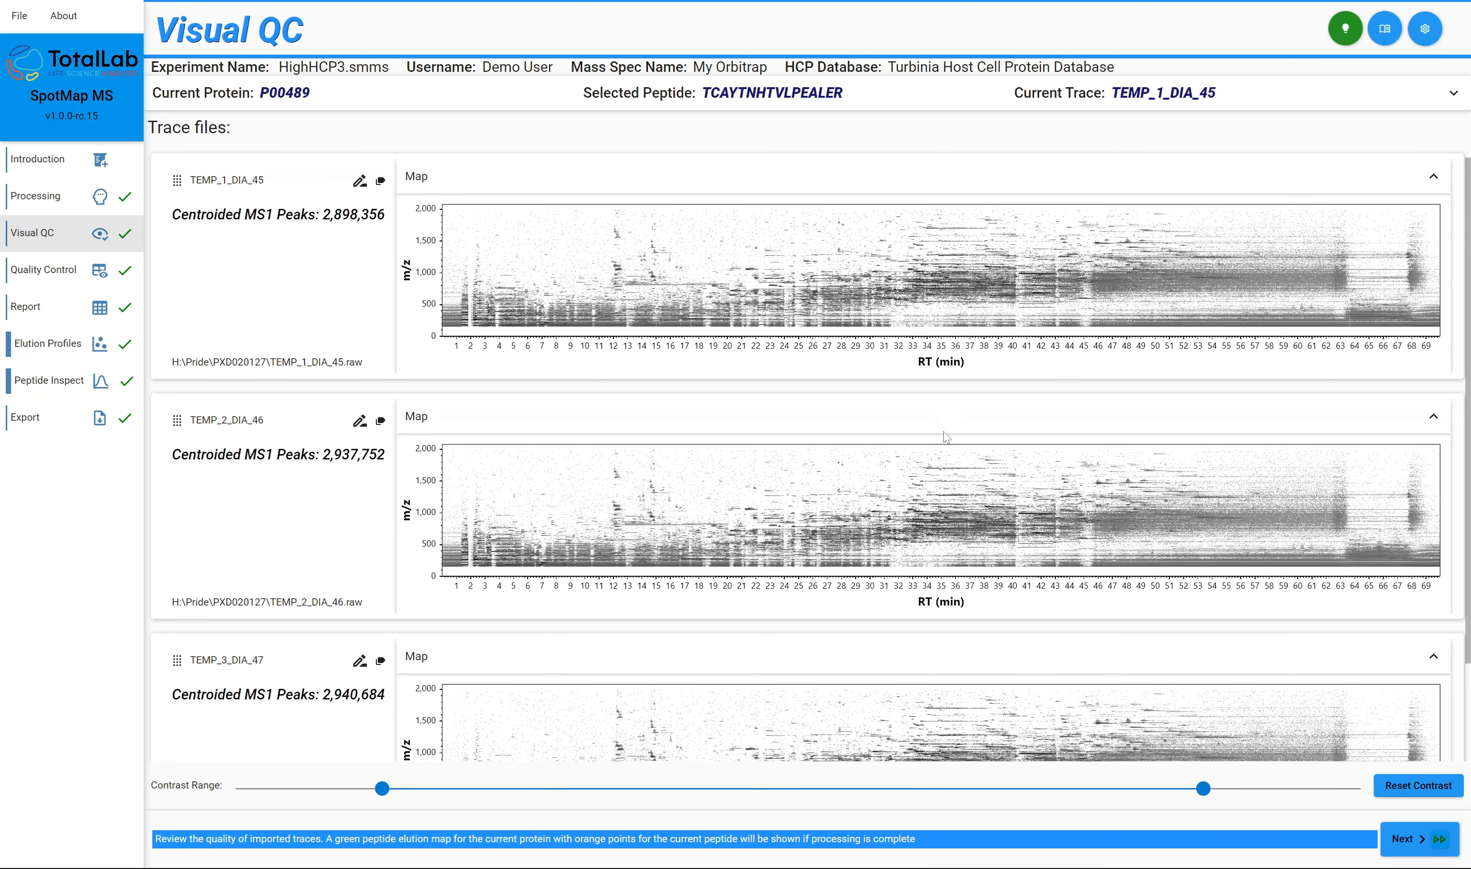
pyautogui.scroll(-1, 945, 413)
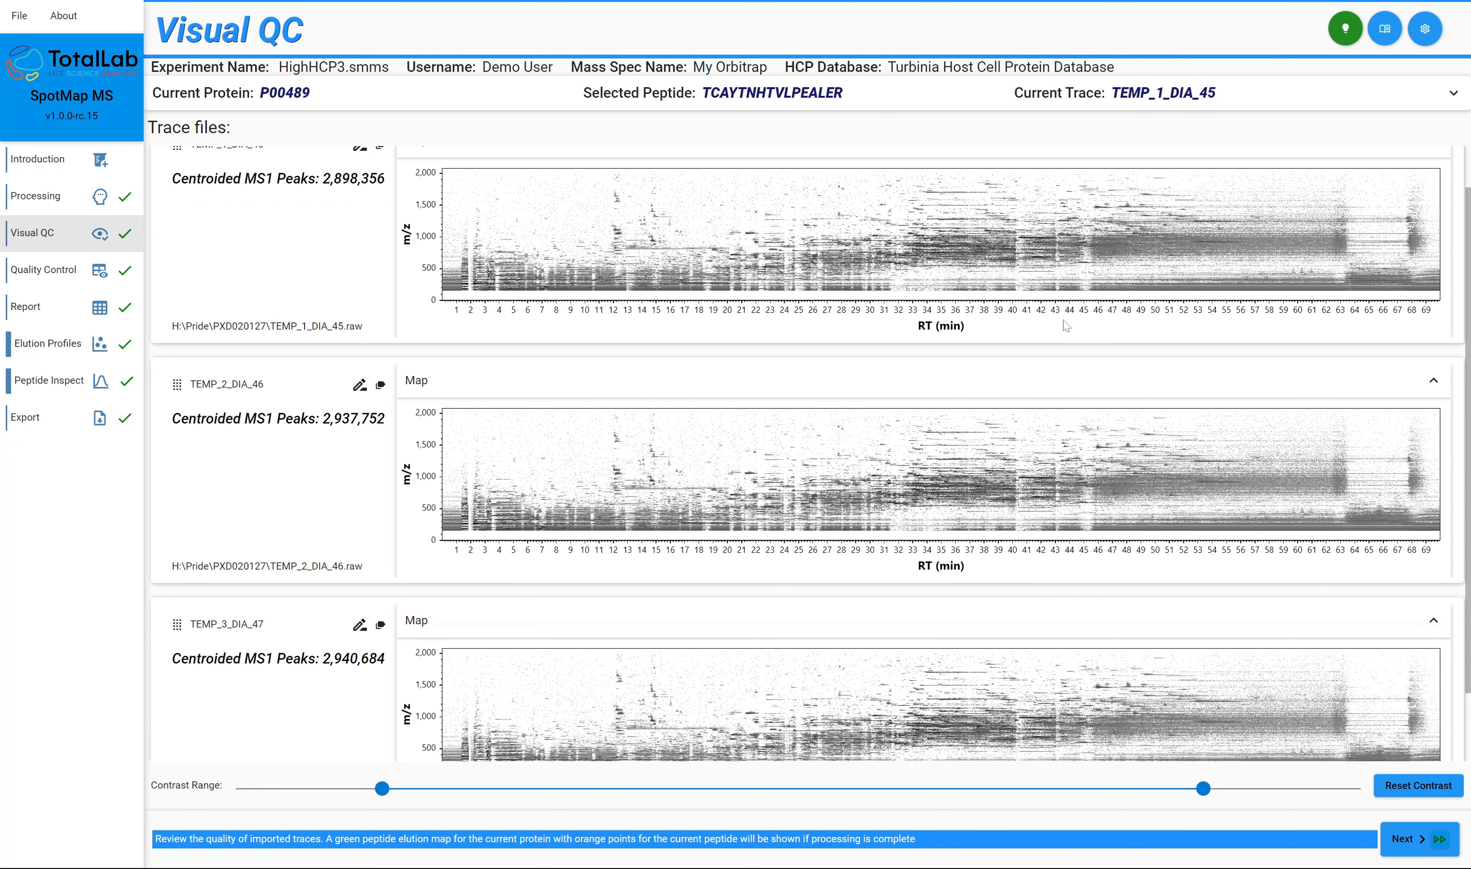
pyautogui.scroll(-2, 995, 273)
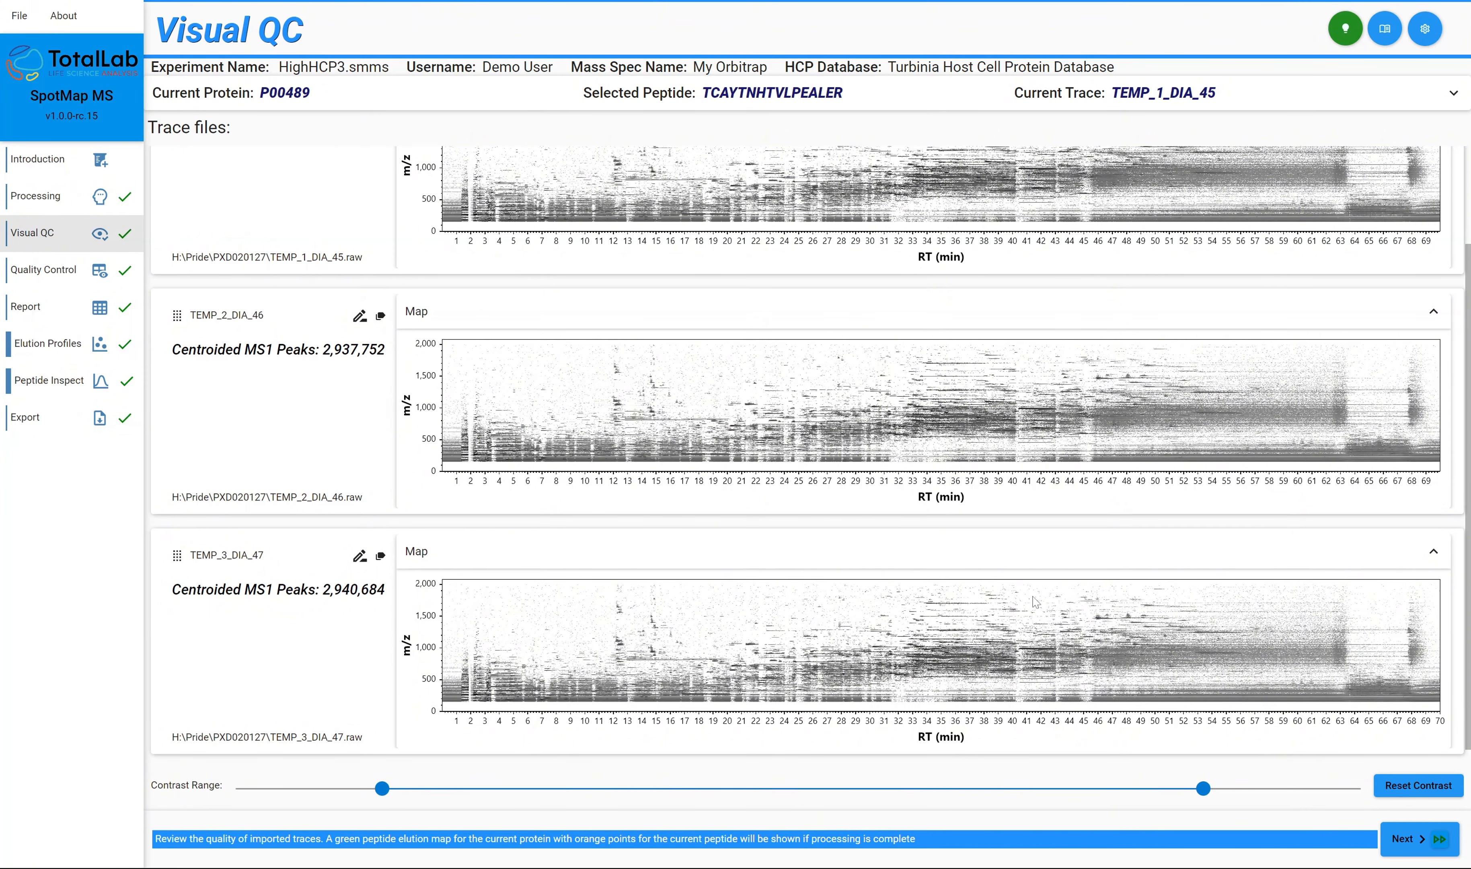
# Show the search results report and widen the Impact column so its entries are fully readable.
pyautogui.click(62, 314)
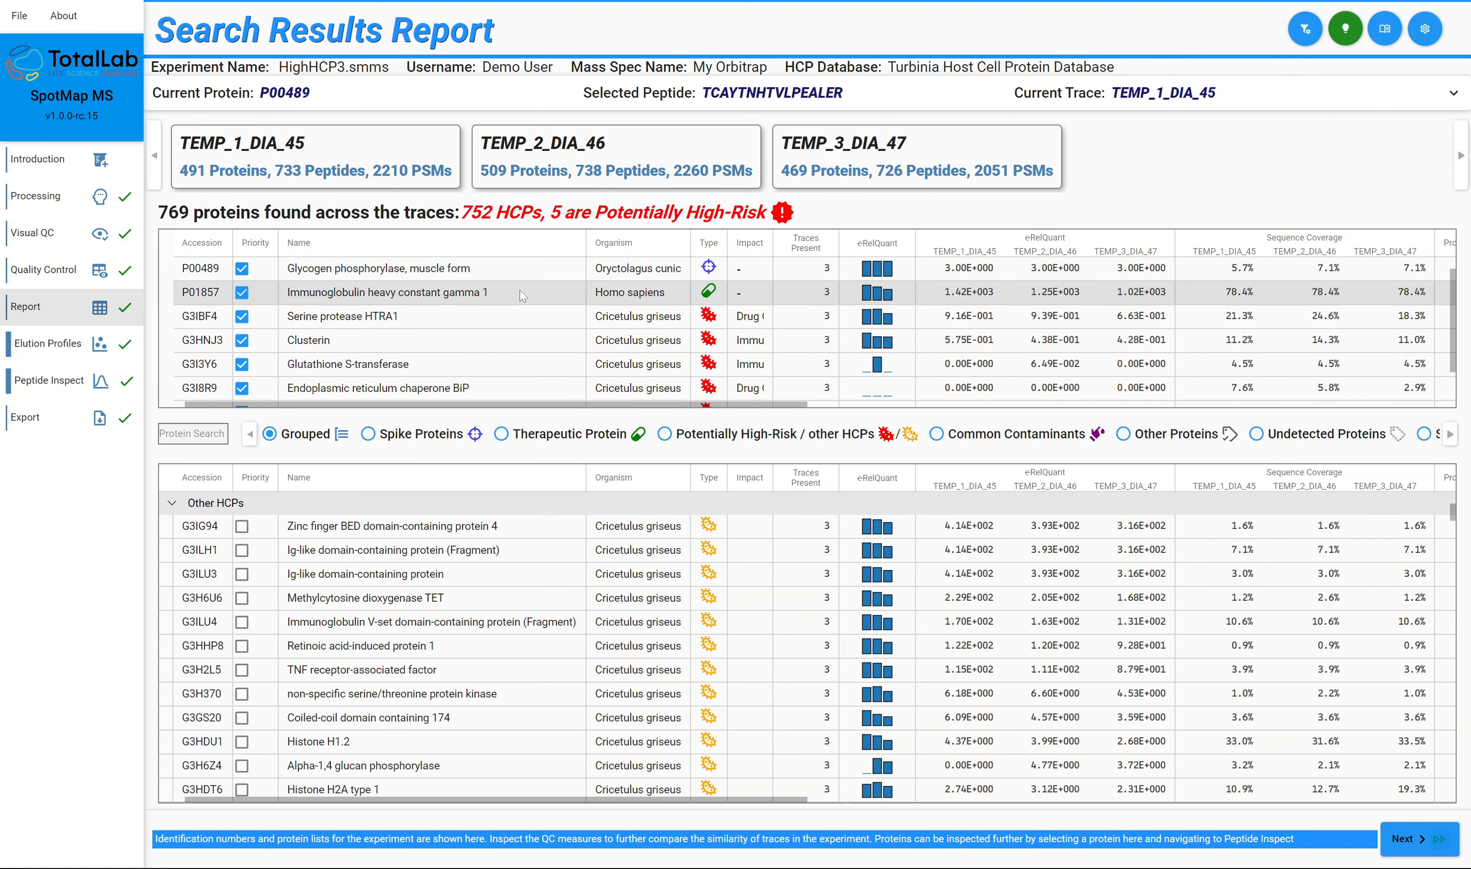
pyautogui.moveTo(772, 245); pyautogui.dragTo(965, 247)
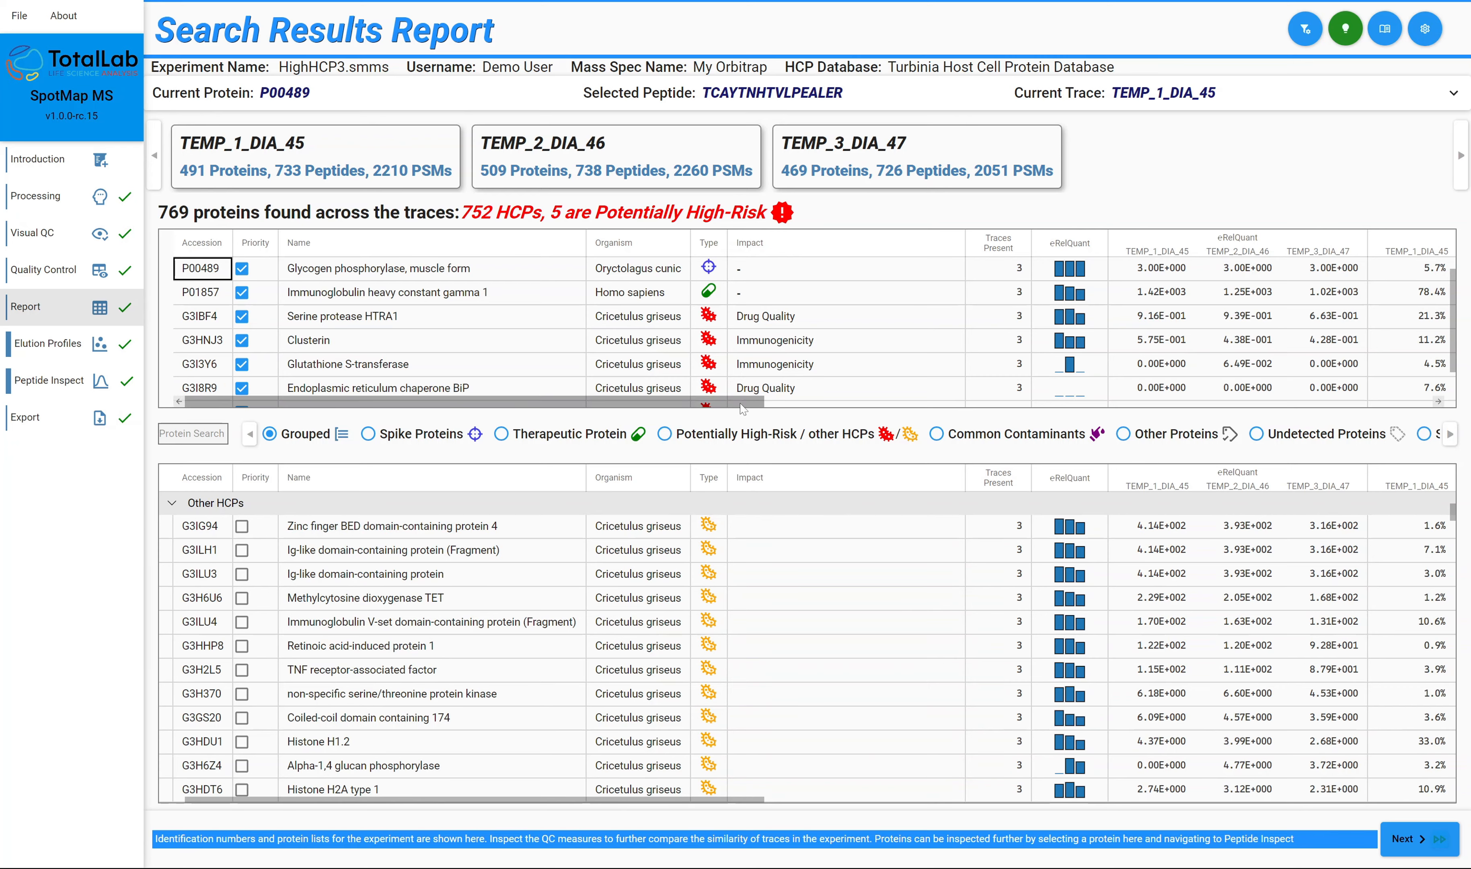
# Examine the priority protein table's quantity, sequence coverage, intensity, peptide, PSM and Hi3 count columns, including the lower rows.
pyautogui.moveTo(743, 409); pyautogui.dragTo(887, 317)
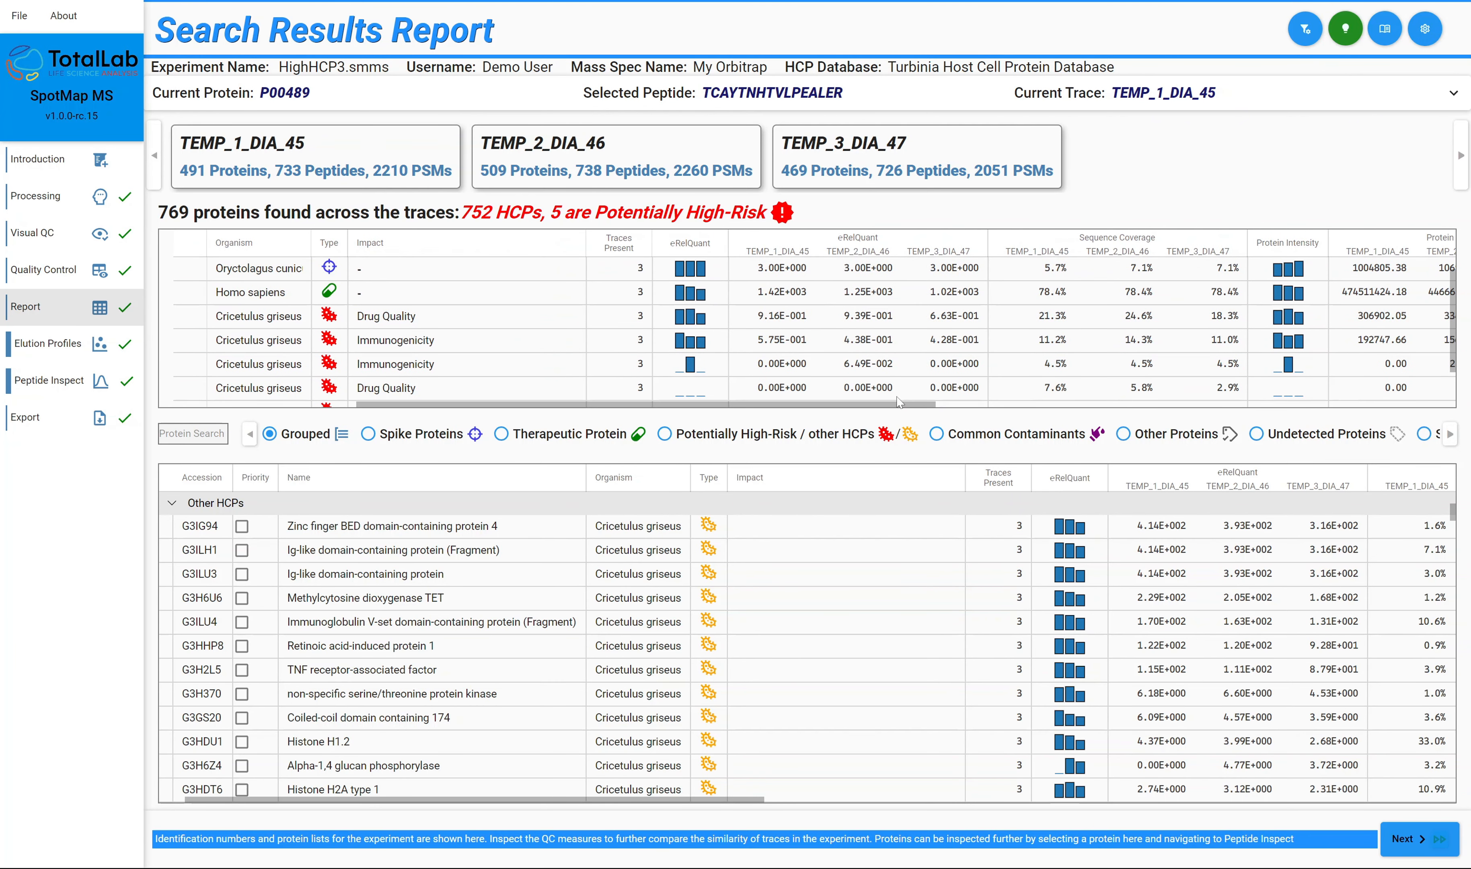
pyautogui.moveTo(900, 403); pyautogui.dragTo(1063, 404)
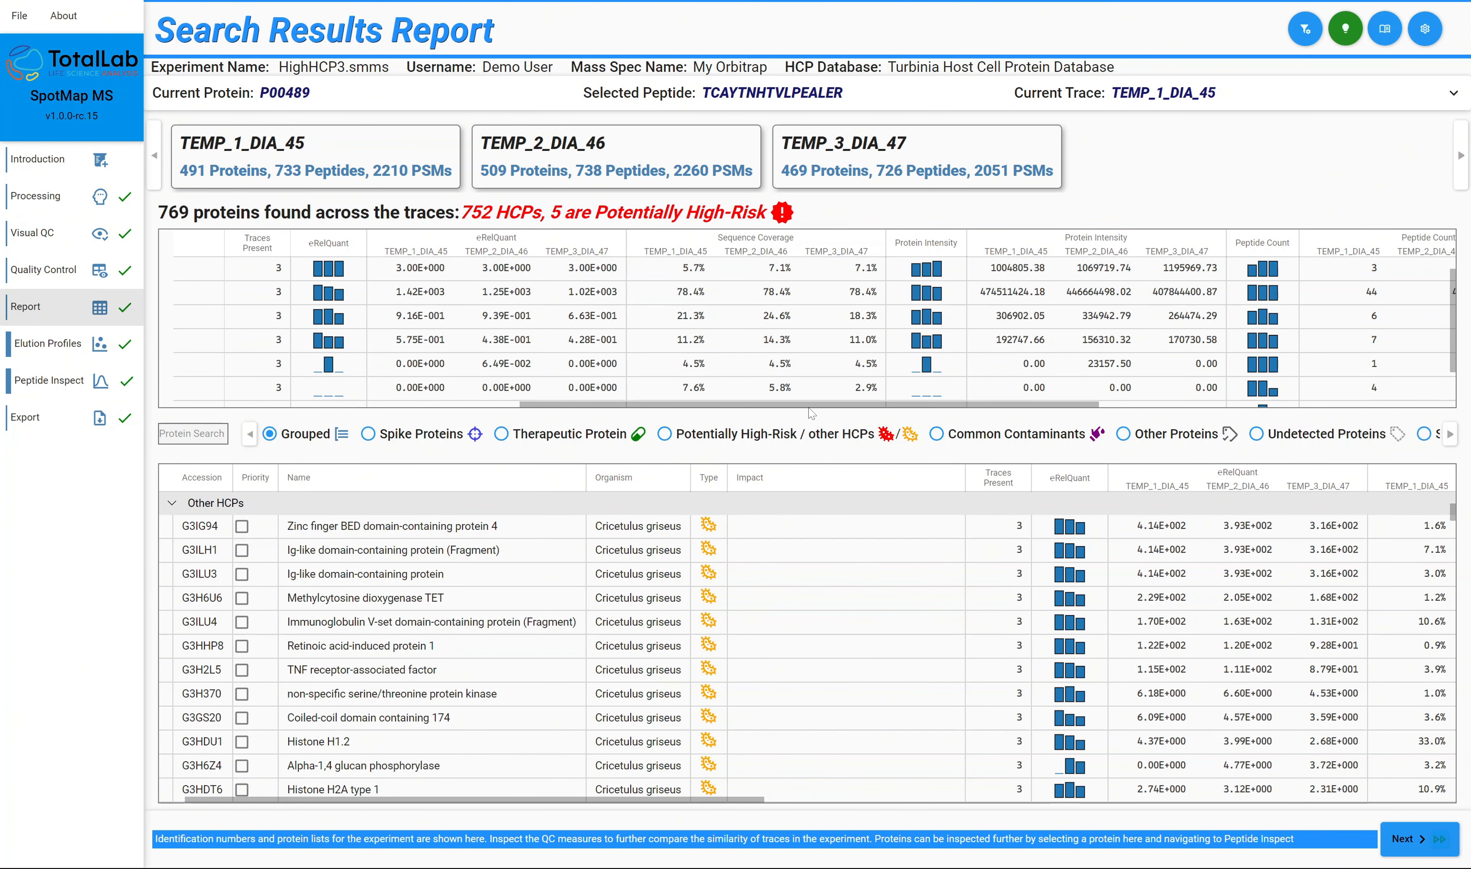
pyautogui.moveTo(819, 408); pyautogui.dragTo(1151, 403)
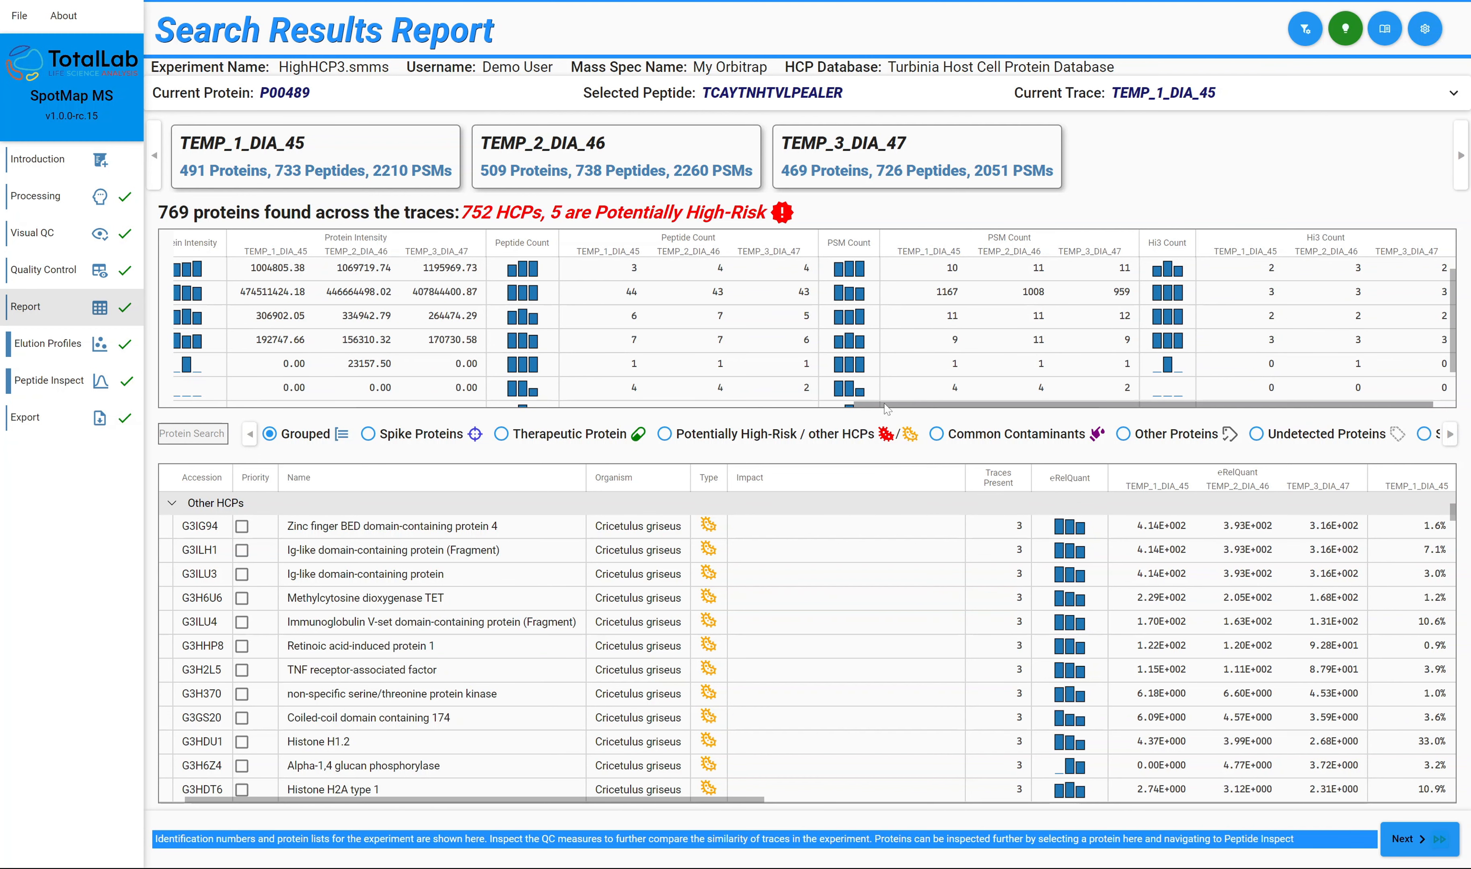
pyautogui.moveTo(888, 409); pyautogui.dragTo(325, 425)
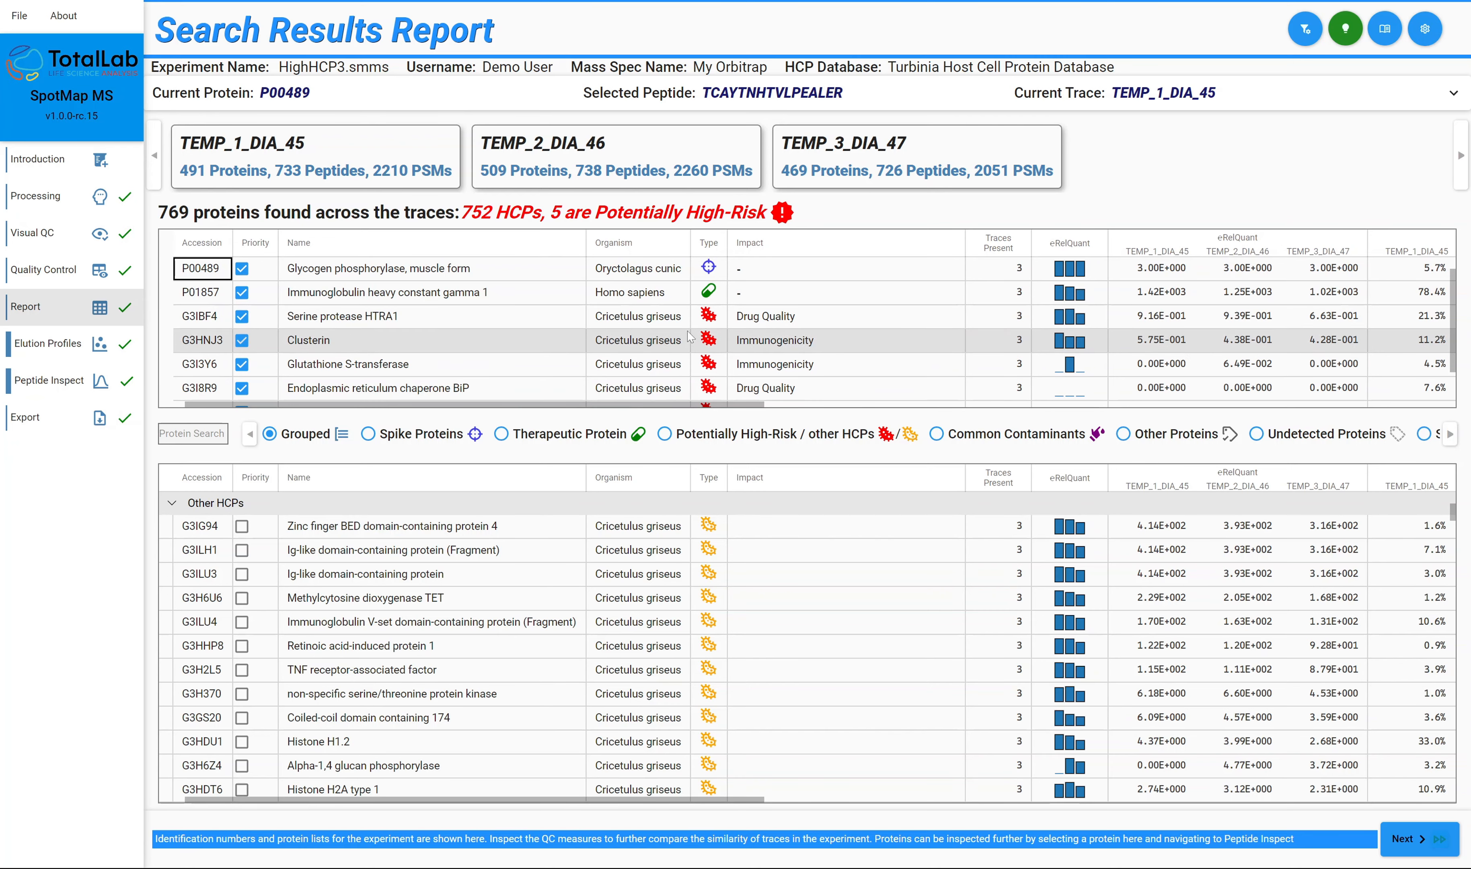
pyautogui.scroll(-1, 591, 351)
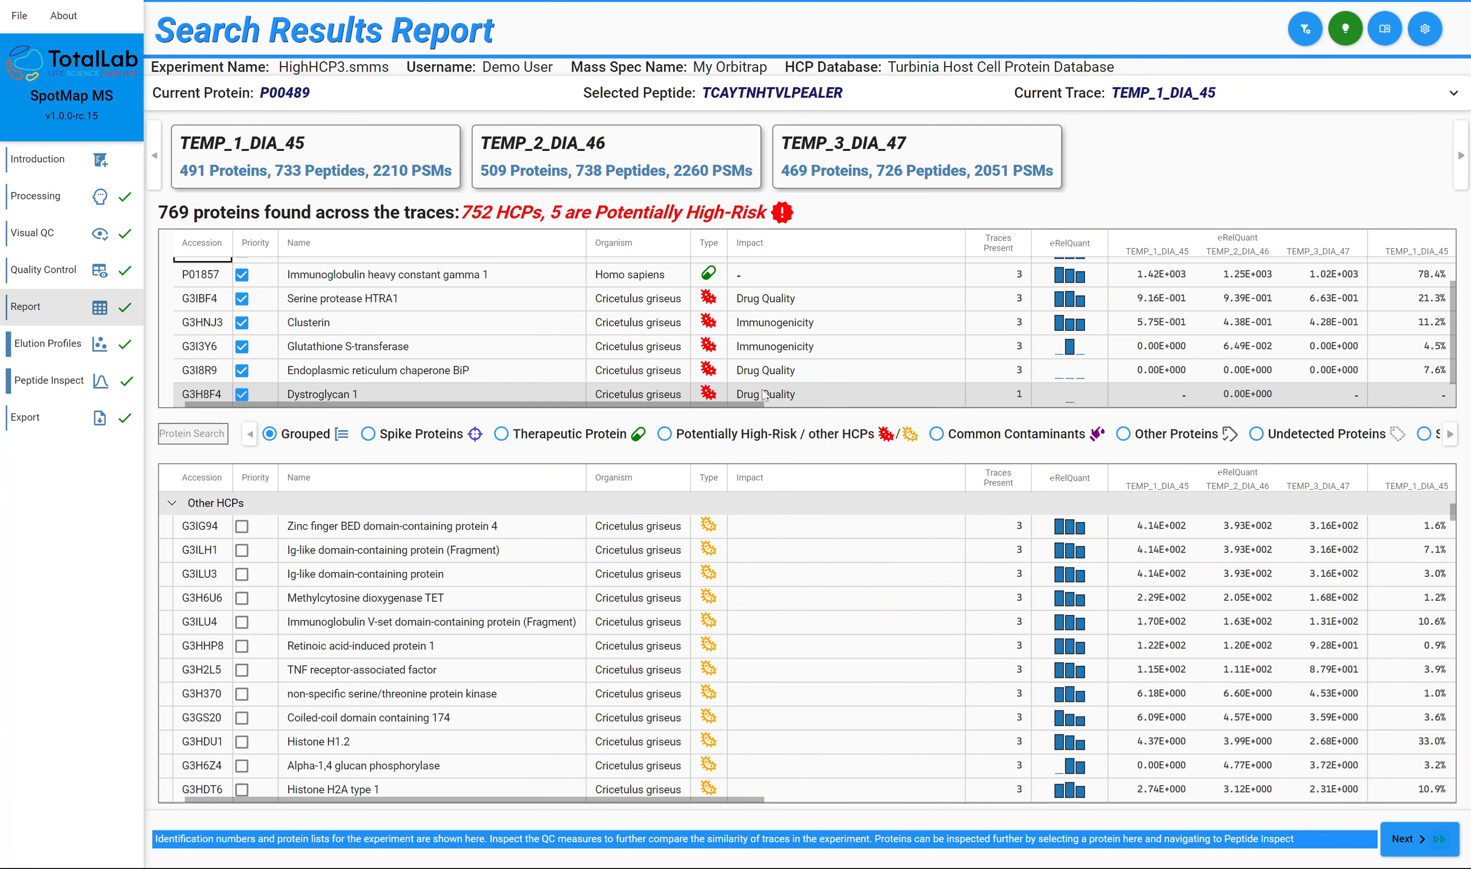
pyautogui.hscroll(2, 743, 406)
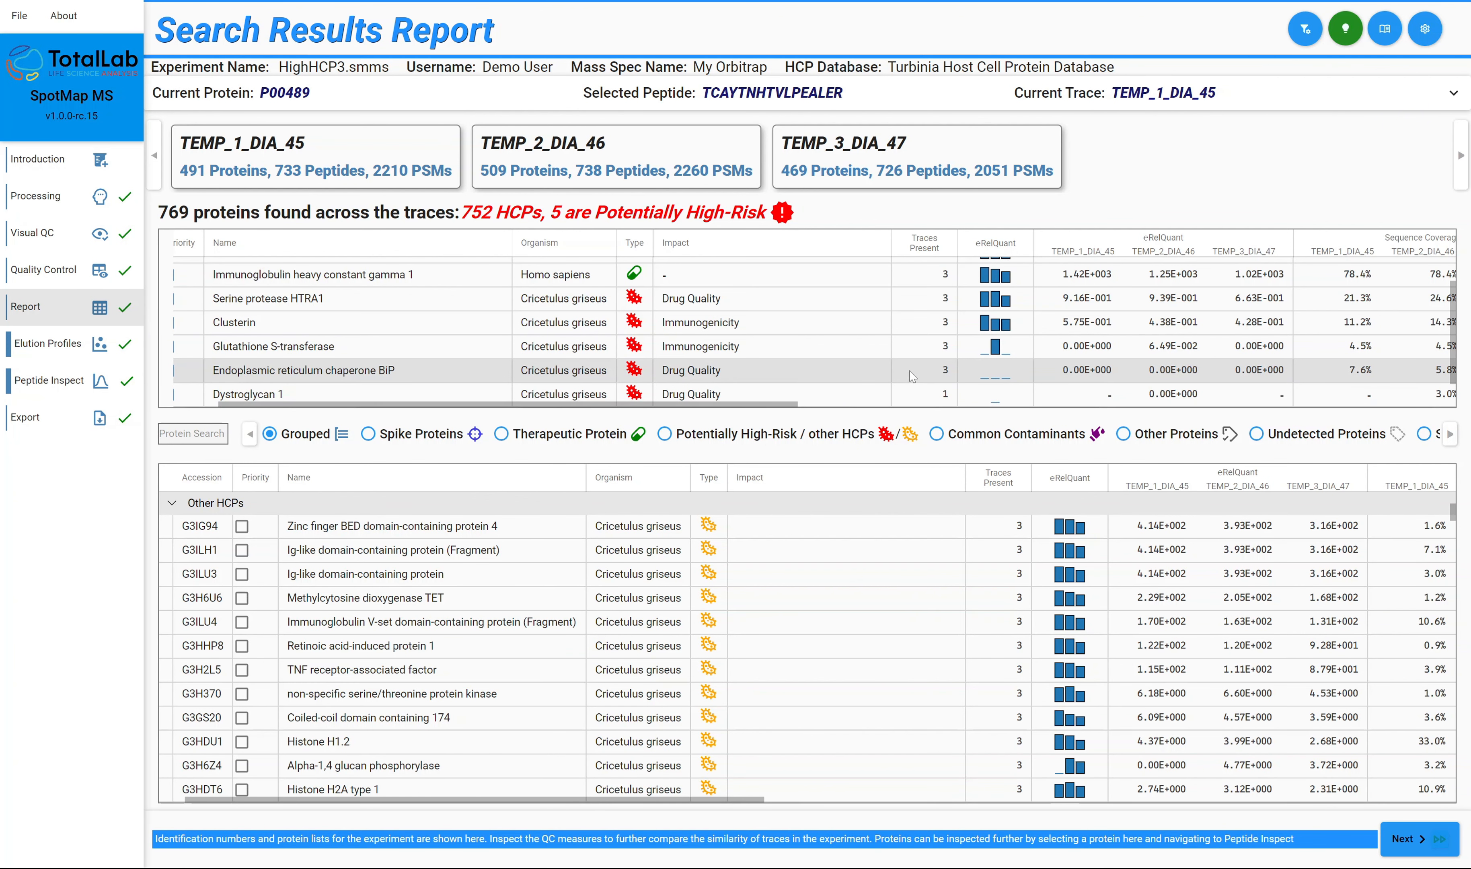
# Examine the Other HCPs listed in the report's lower protein table alongside the priority proteins.
pyautogui.moveTo(750, 406); pyautogui.dragTo(455, 410)
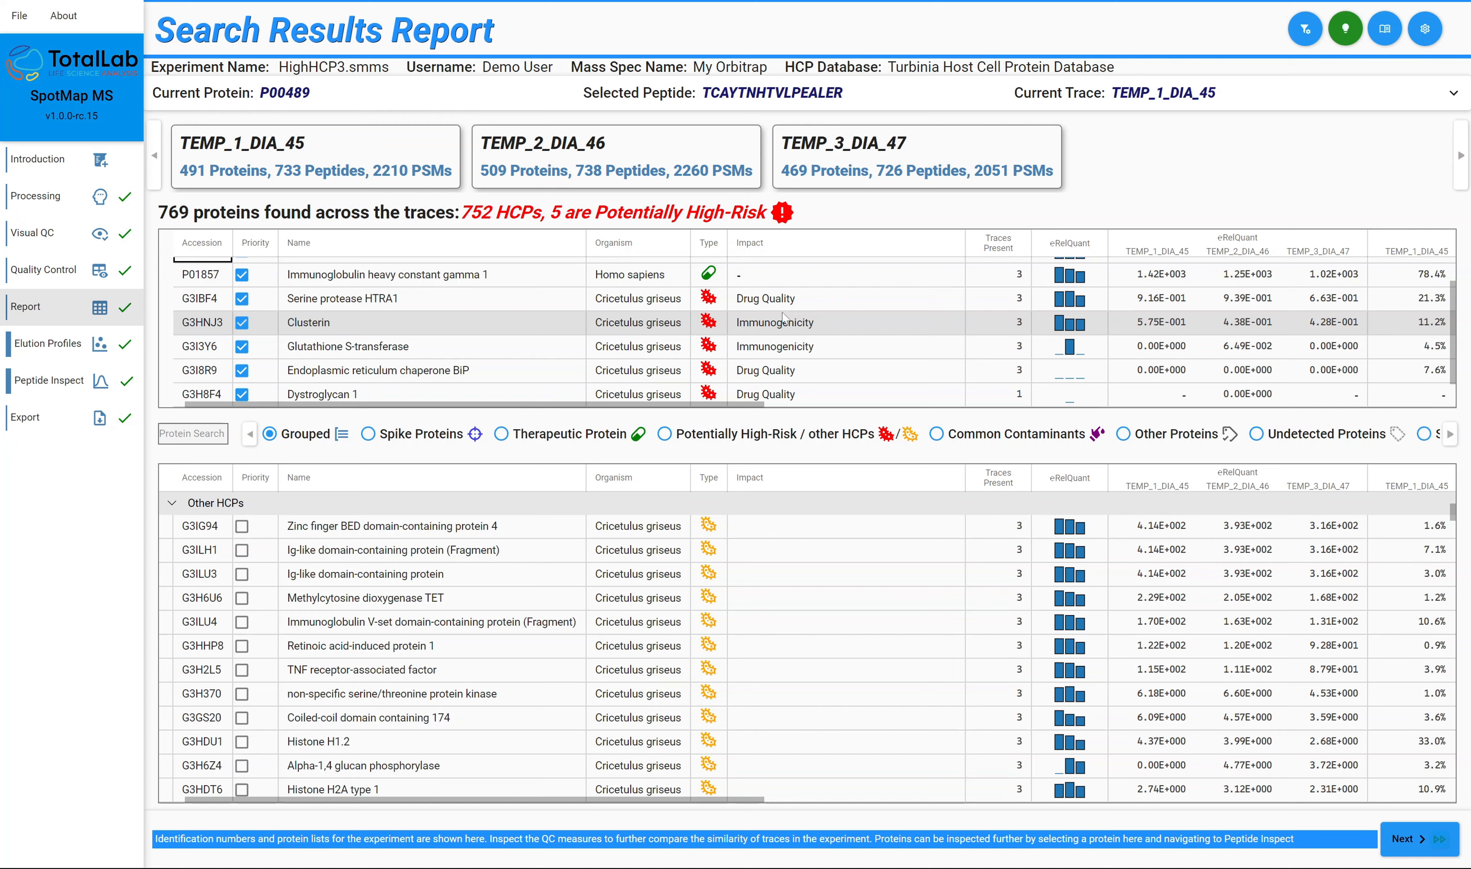
pyautogui.scroll(-3, 520, 601)
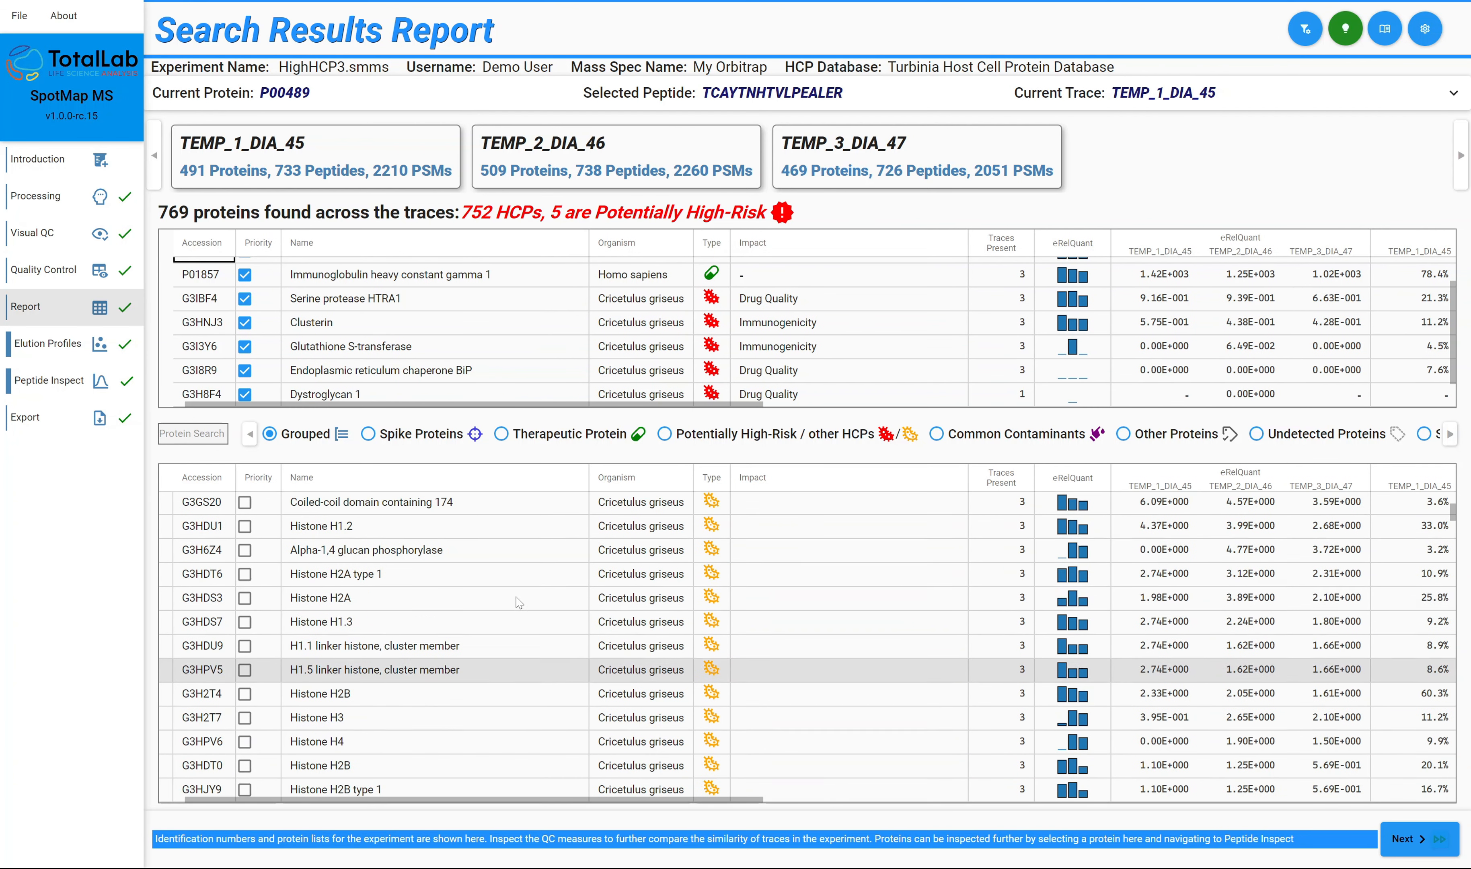
pyautogui.scroll(3, 520, 601)
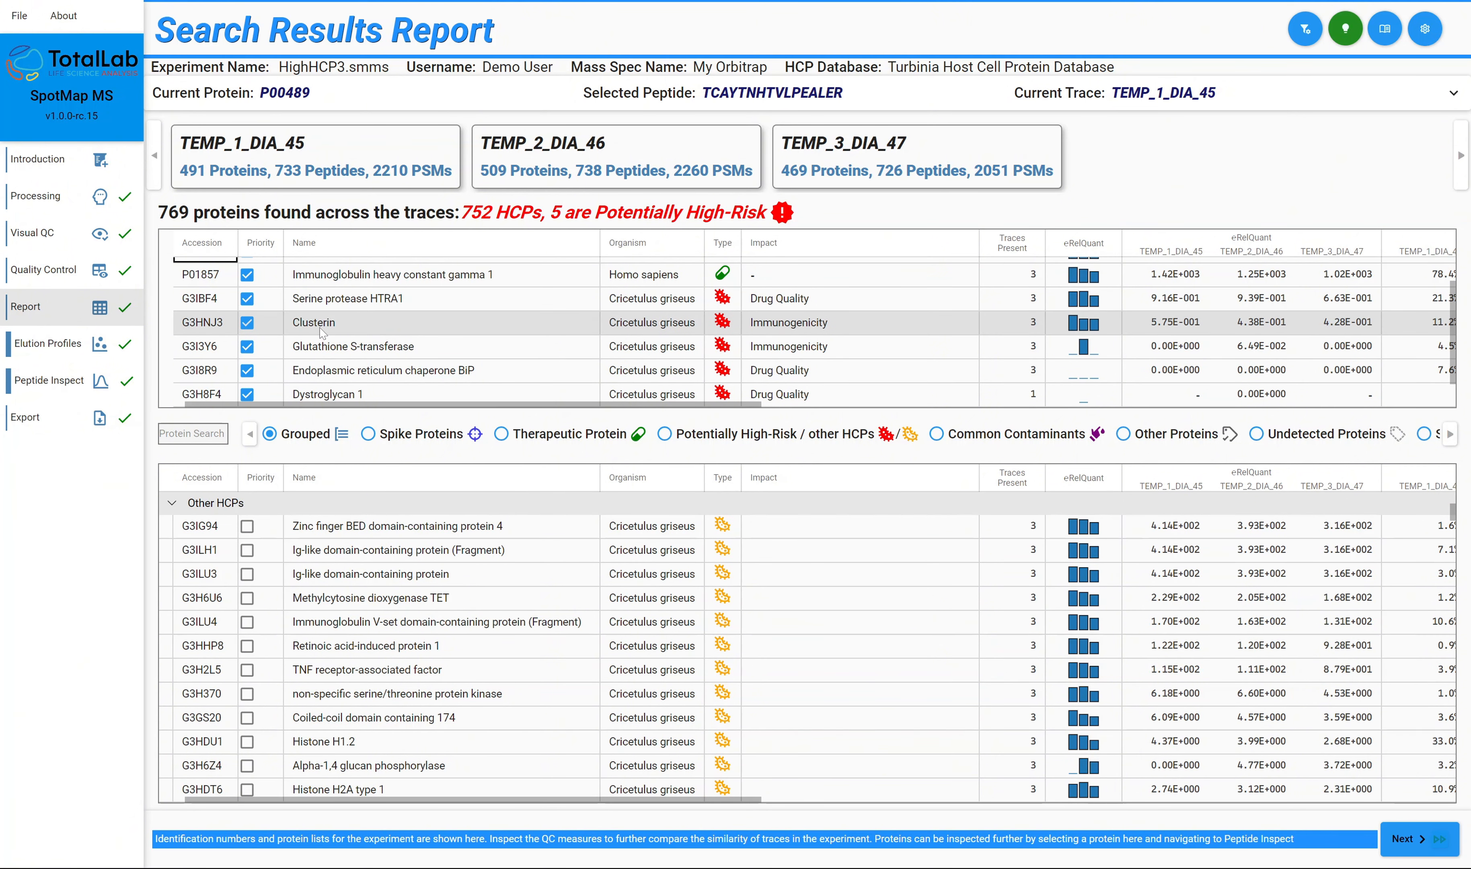
# Review the total ion chromatogram, Raw QC Measures and Post-Identification QC Measures for the three traces in Quality Control.
pyautogui.click(60, 282)
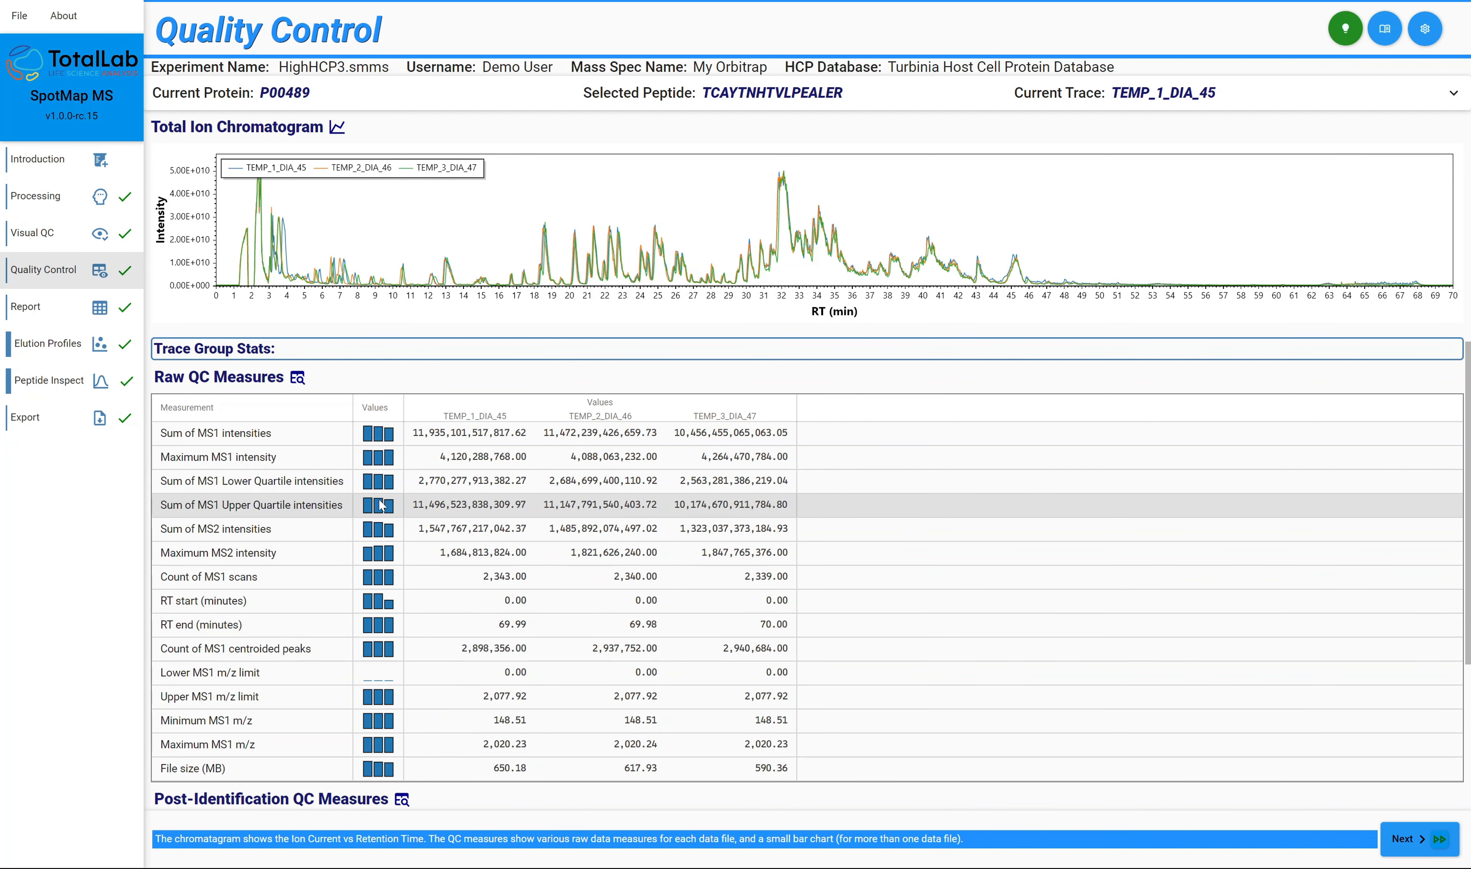
pyautogui.scroll(-1, 453, 572)
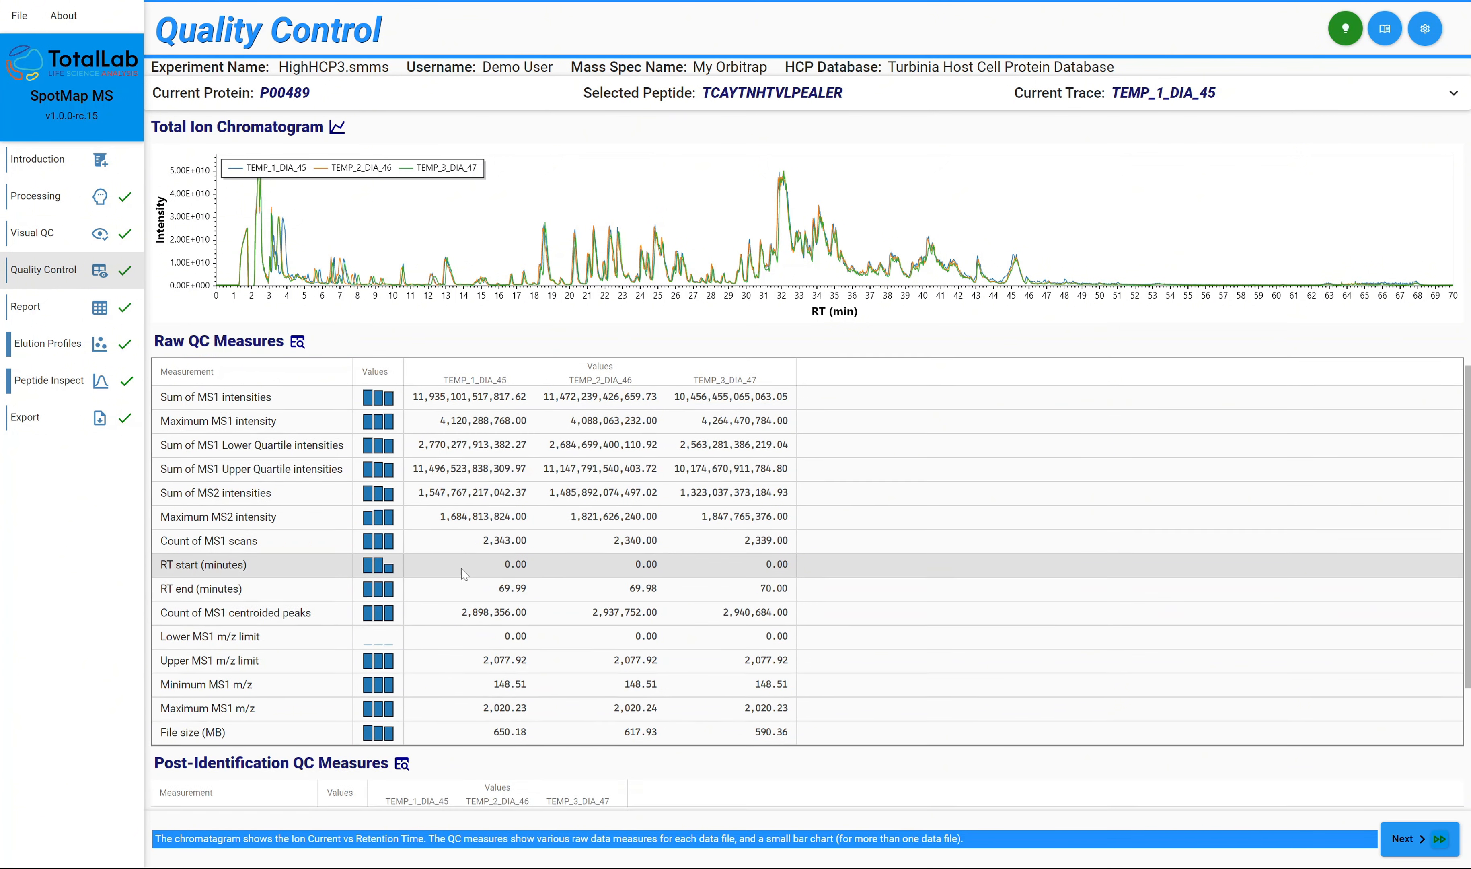
pyautogui.scroll(-3, 464, 572)
pyautogui.scroll(4, 486, 549)
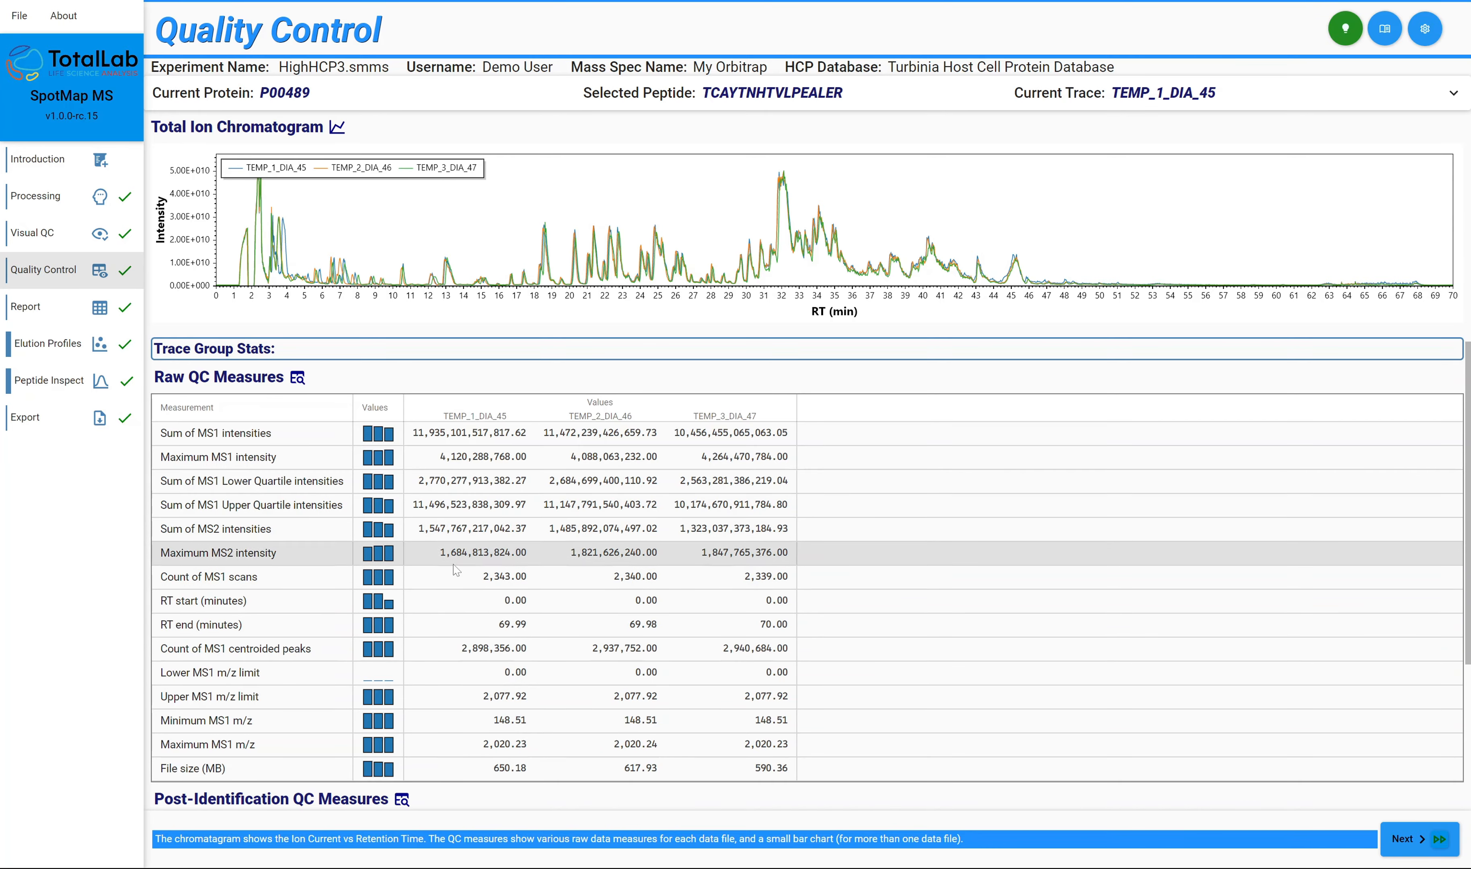
pyautogui.scroll(-3, 455, 657)
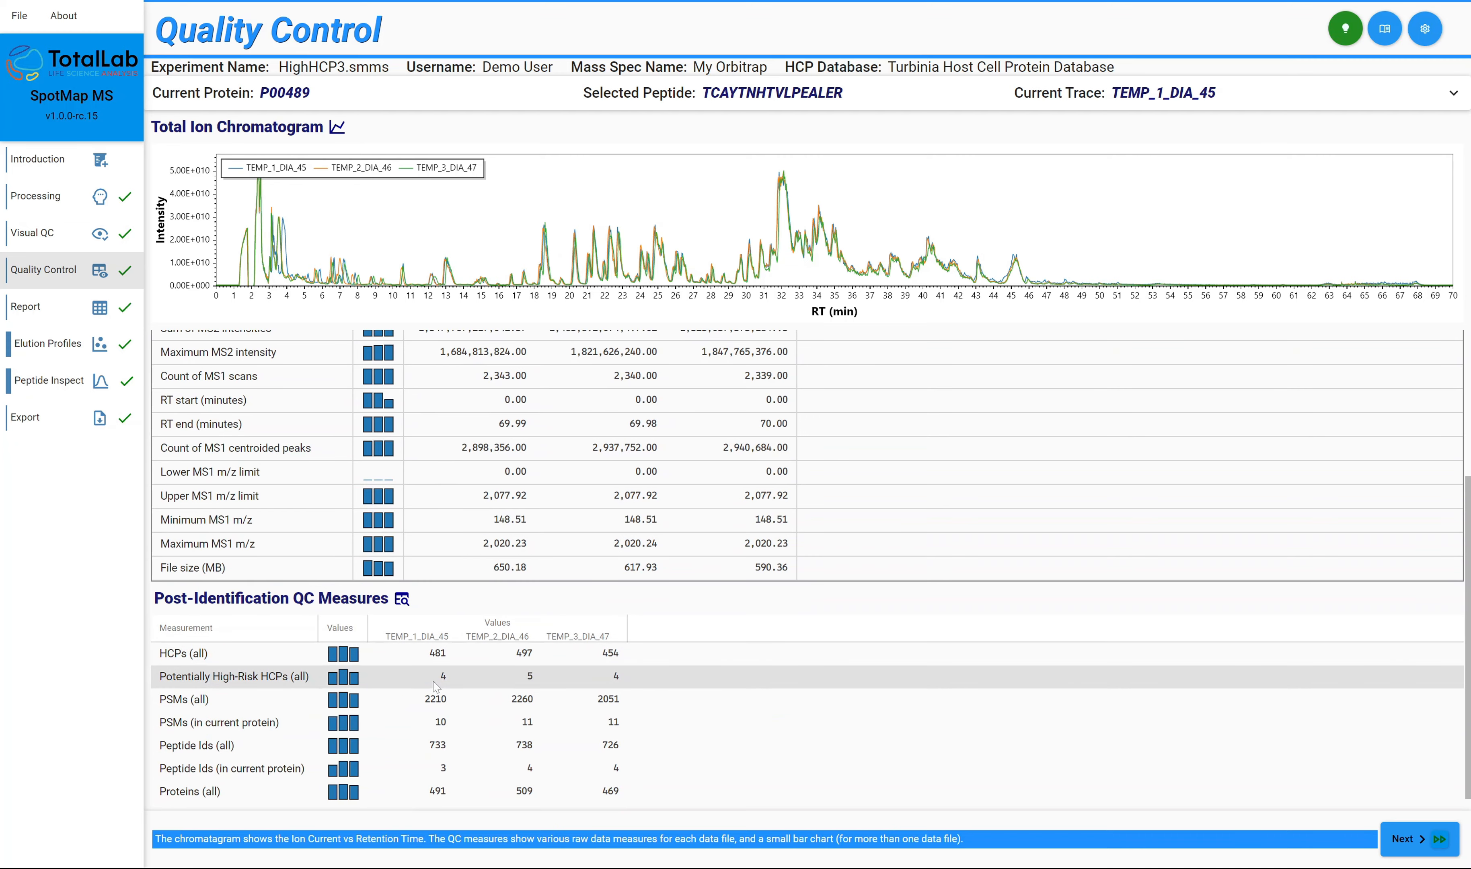
pyautogui.scroll(3, 448, 685)
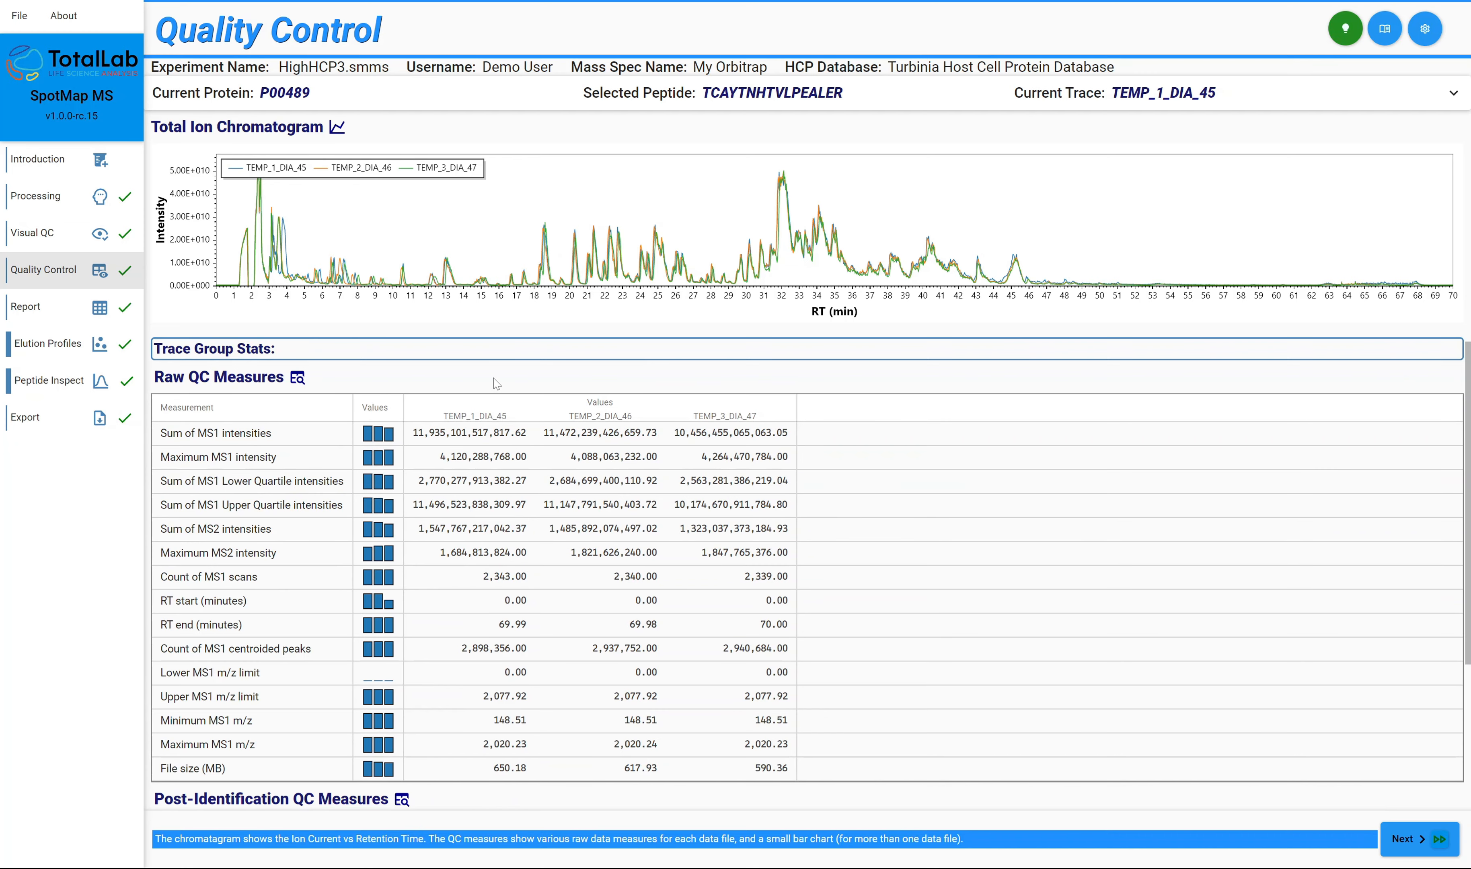
# Show the Elution Profiles and inspect individual peptide points in the m/z versus retention time plots of the traces.
pyautogui.click(59, 316)
pyautogui.click(60, 346)
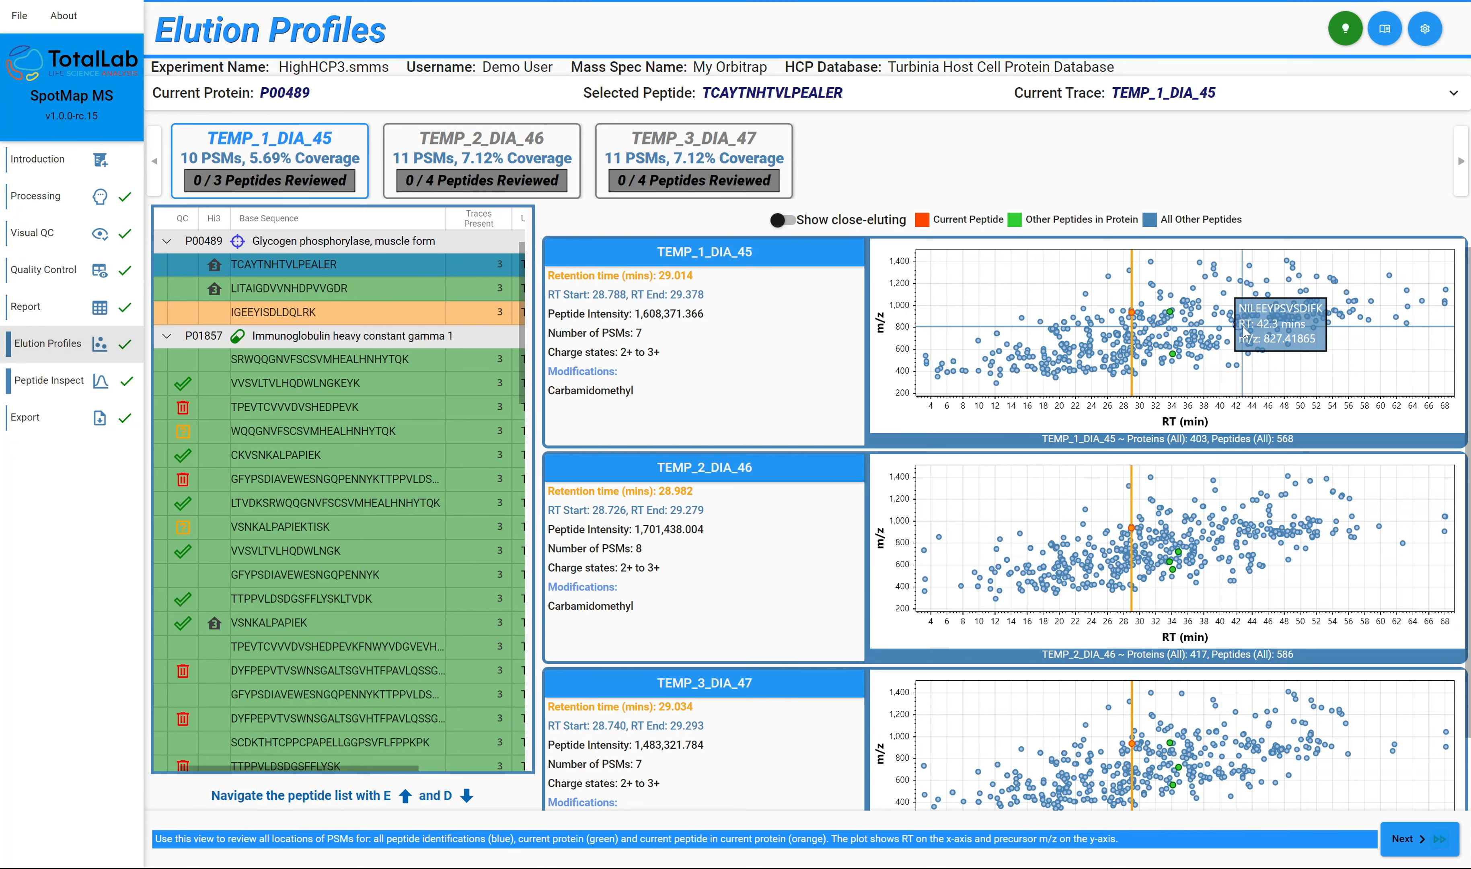
pyautogui.moveTo(1227, 319)
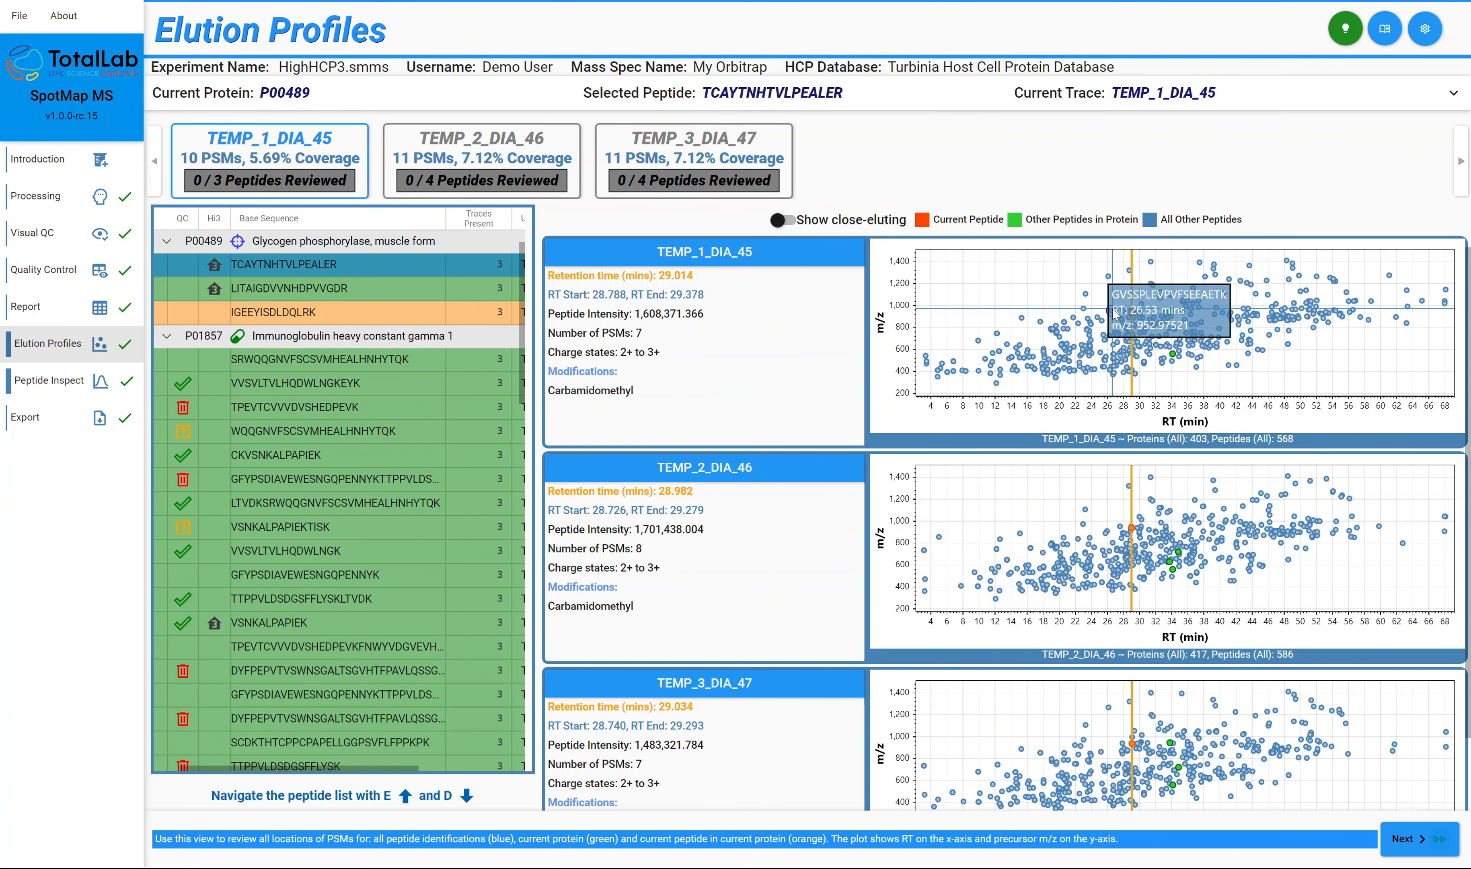
pyautogui.moveTo(1131, 558)
pyautogui.moveTo(1189, 336)
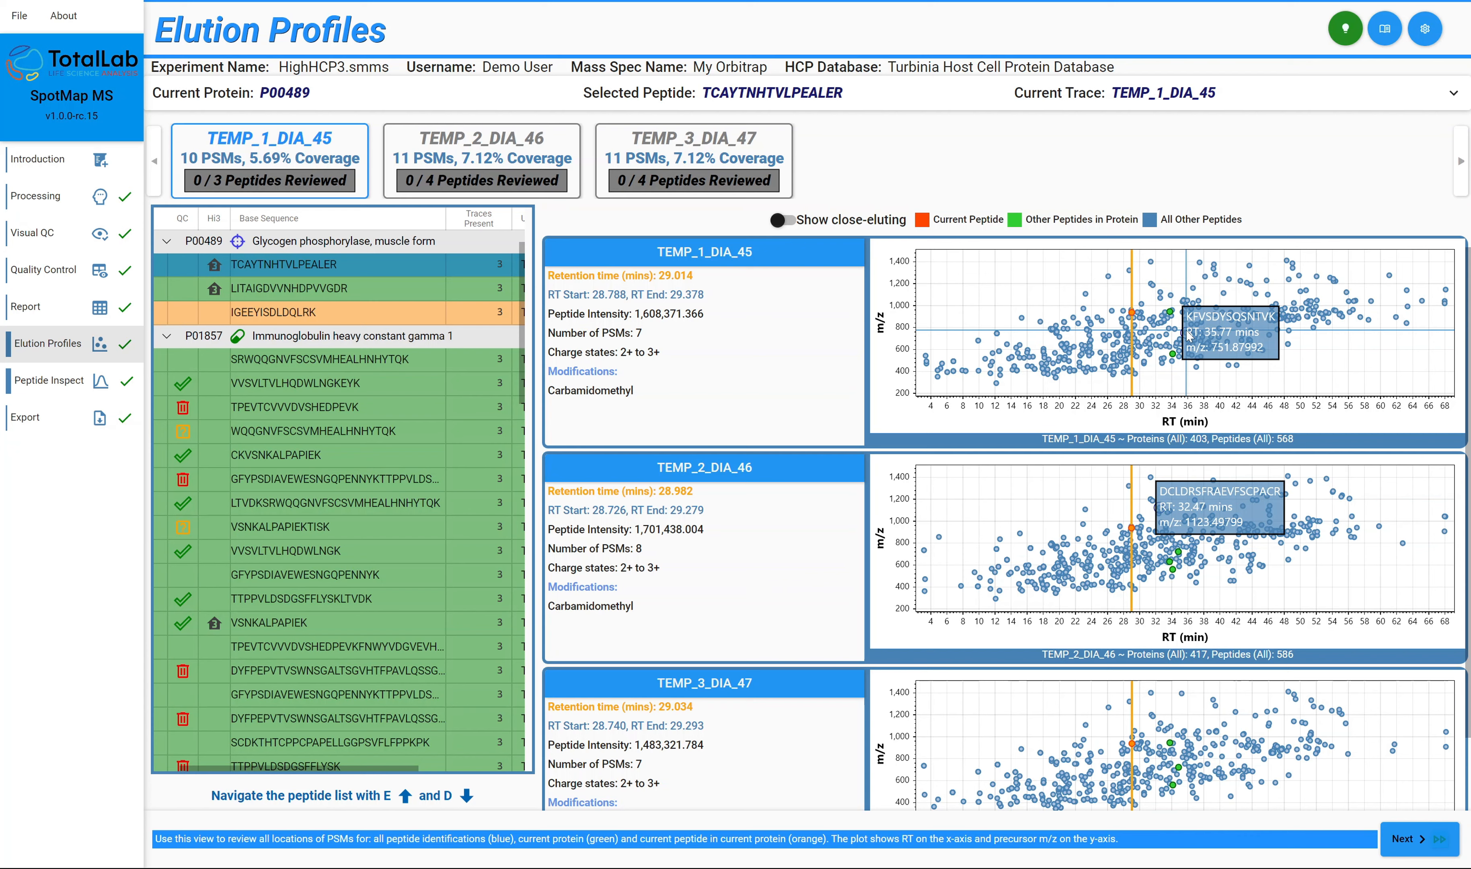
# View only close-eluting peptides, select peptide LITAIGDVVNHDPVVGDR, and restore the display of all peptides.
pyautogui.click(774, 220)
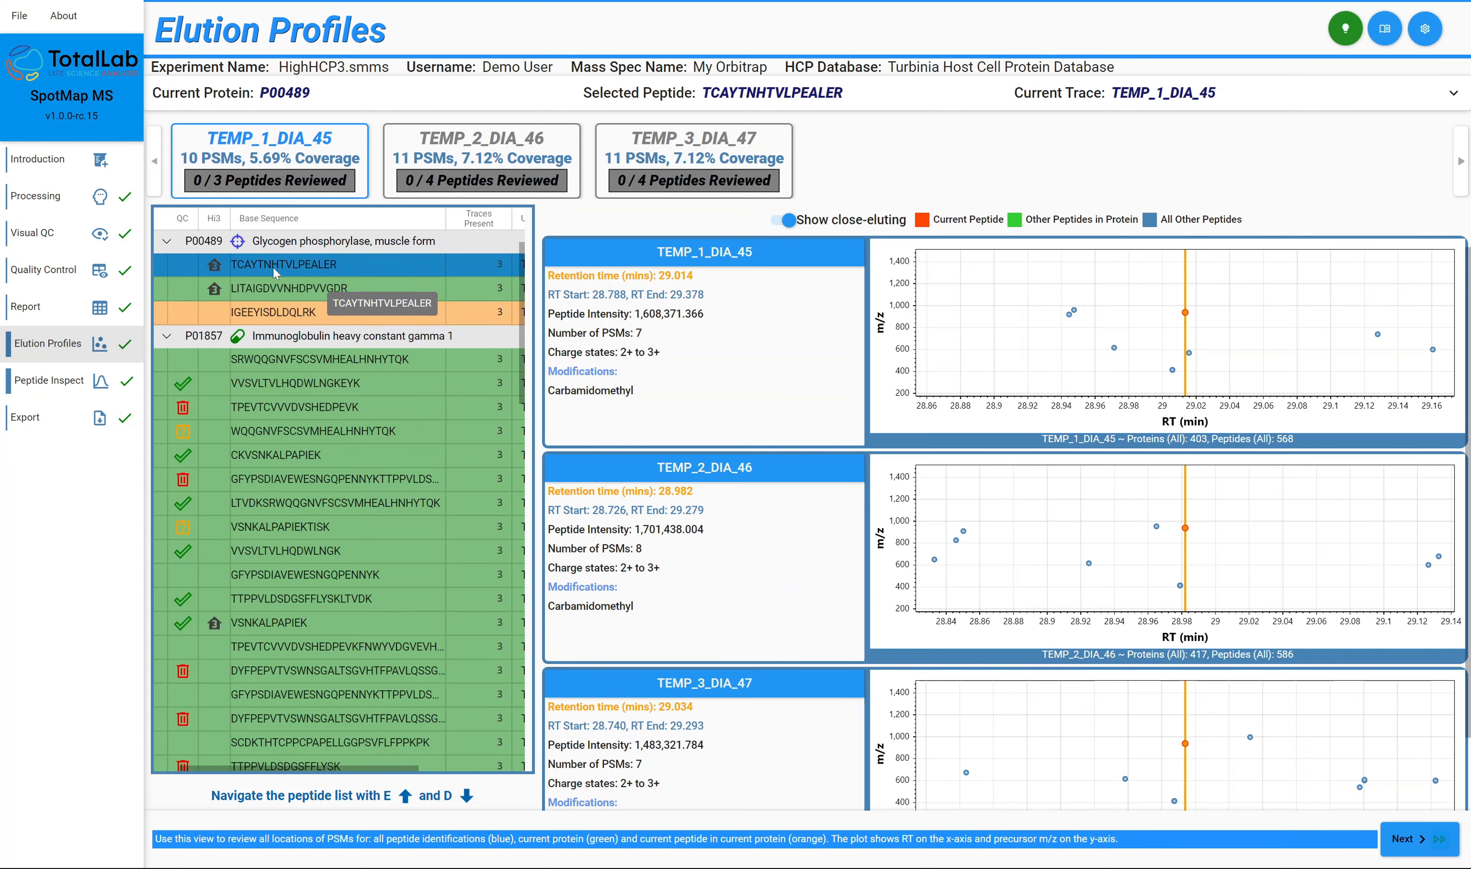
pyautogui.click(289, 286)
pyautogui.click(784, 219)
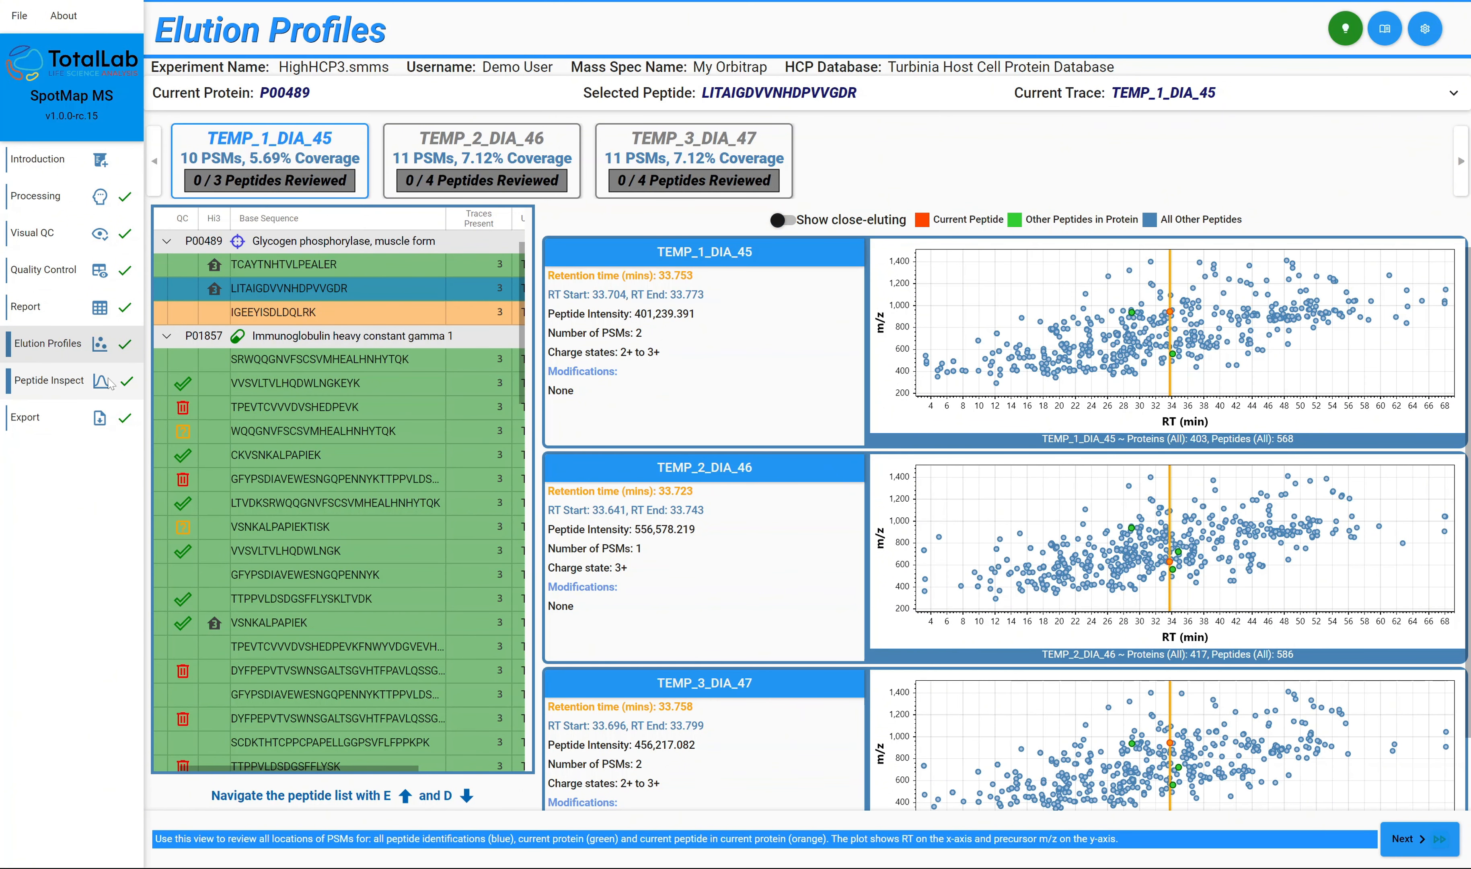
# Check the cross-trace statistics of LITAIGDVVNHDPVVGDR in Peptide Inspection, hide them again, and widen the MS2 spectrum plot.
pyautogui.click(64, 382)
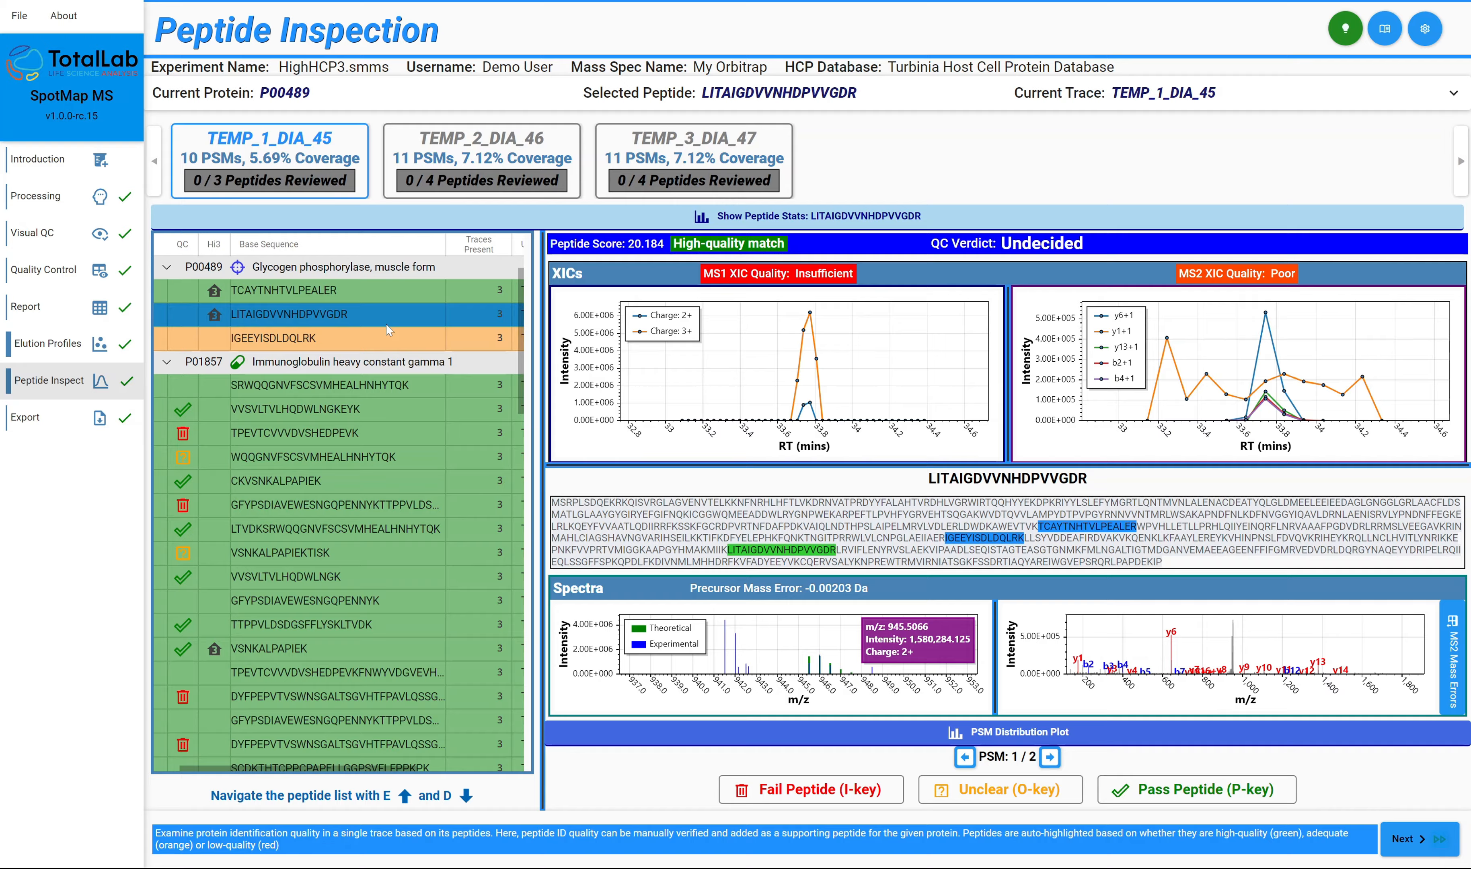
pyautogui.click(838, 217)
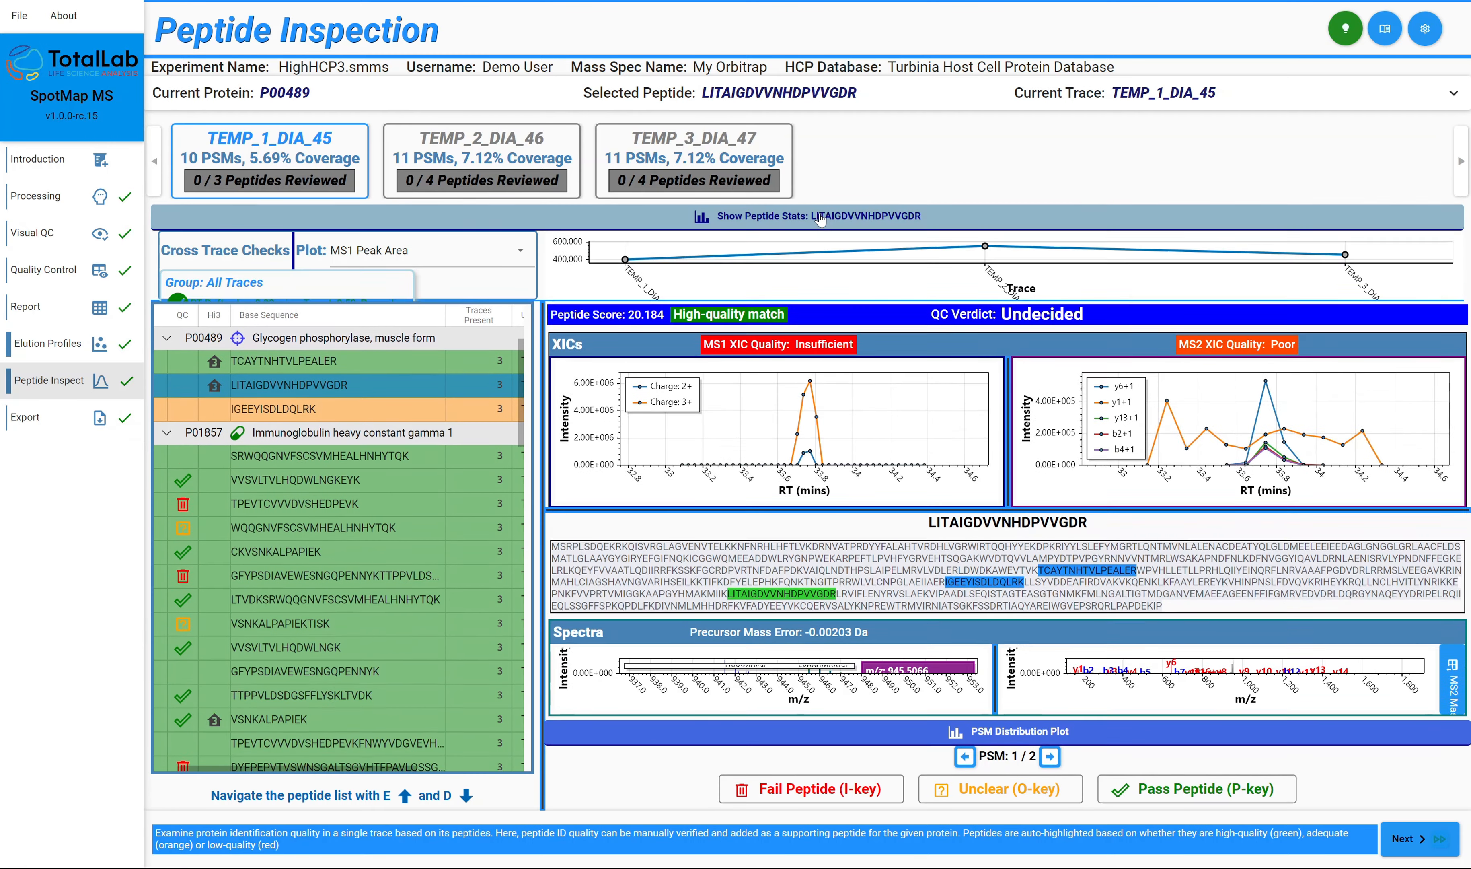
pyautogui.click(856, 217)
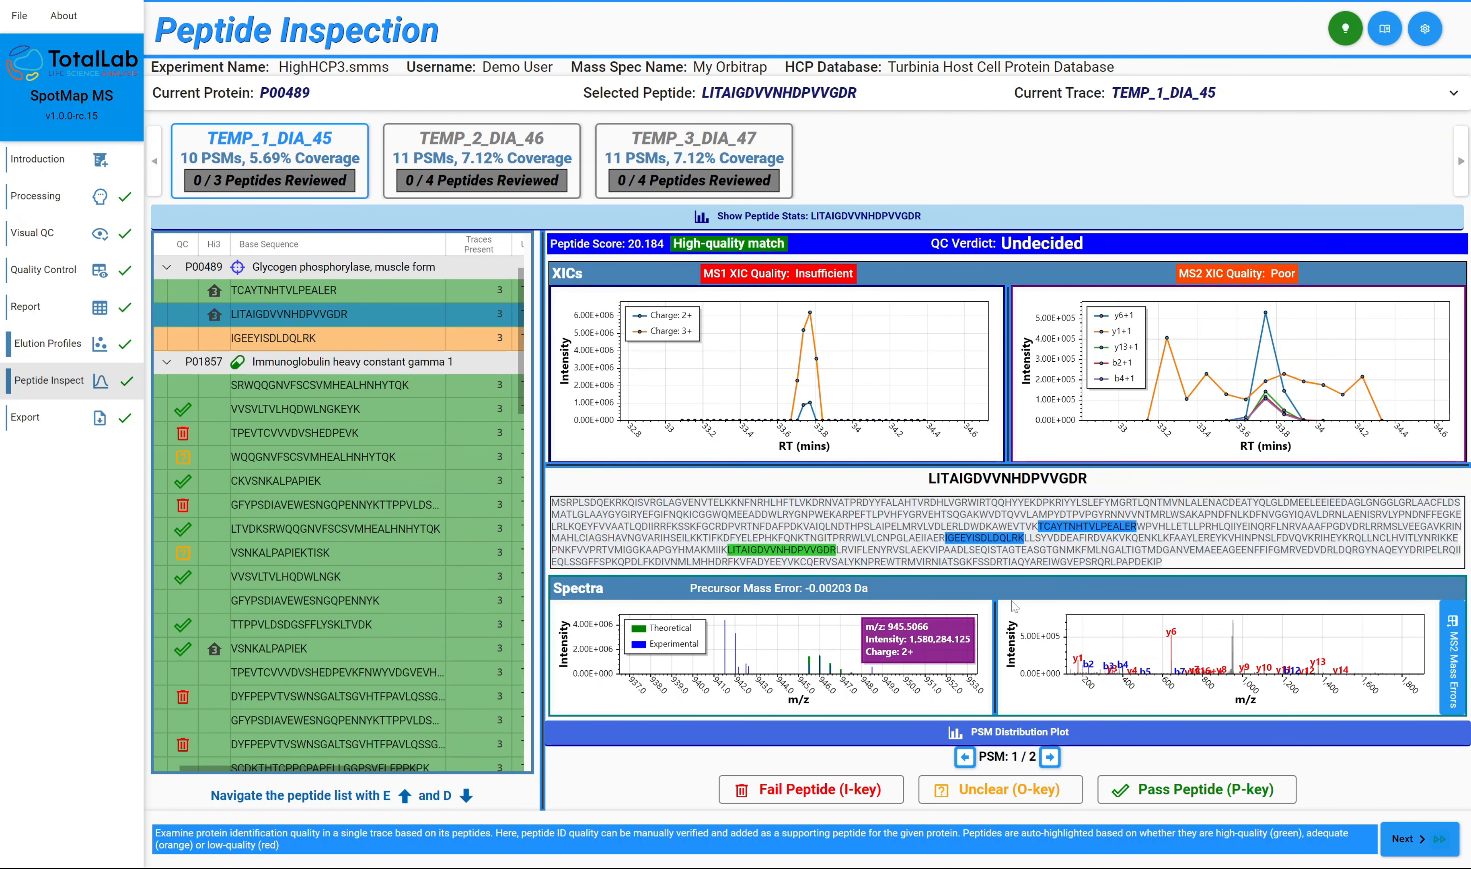
pyautogui.moveTo(998, 637); pyautogui.dragTo(954, 637)
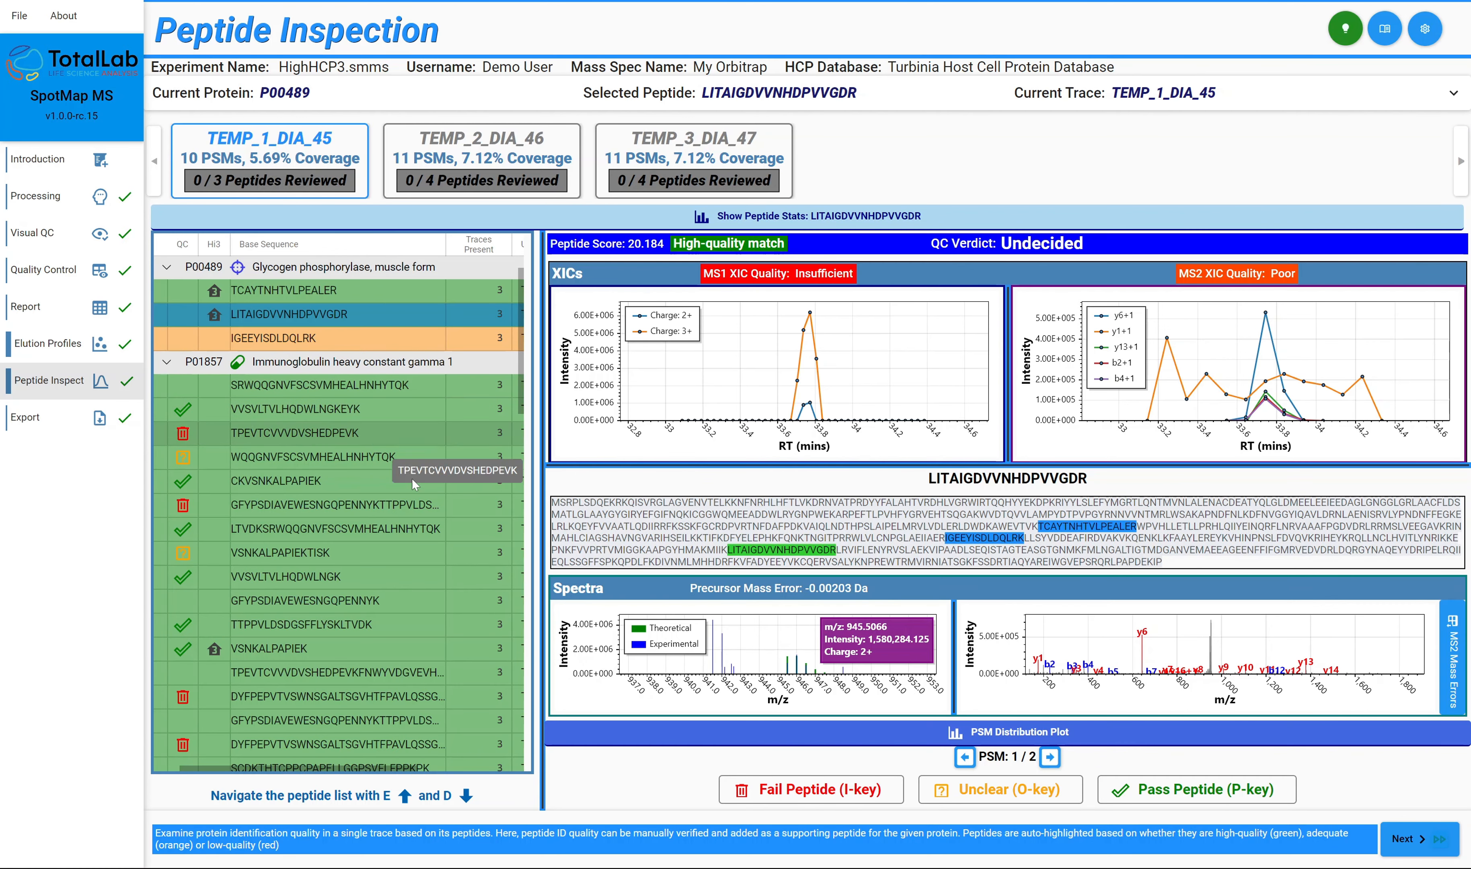
# Compare the XICs, spectra and QC verdicts of the first three Immunoglobulin heavy constant gamma 1 peptides, going back and forth between them.
pyautogui.click(359, 387)
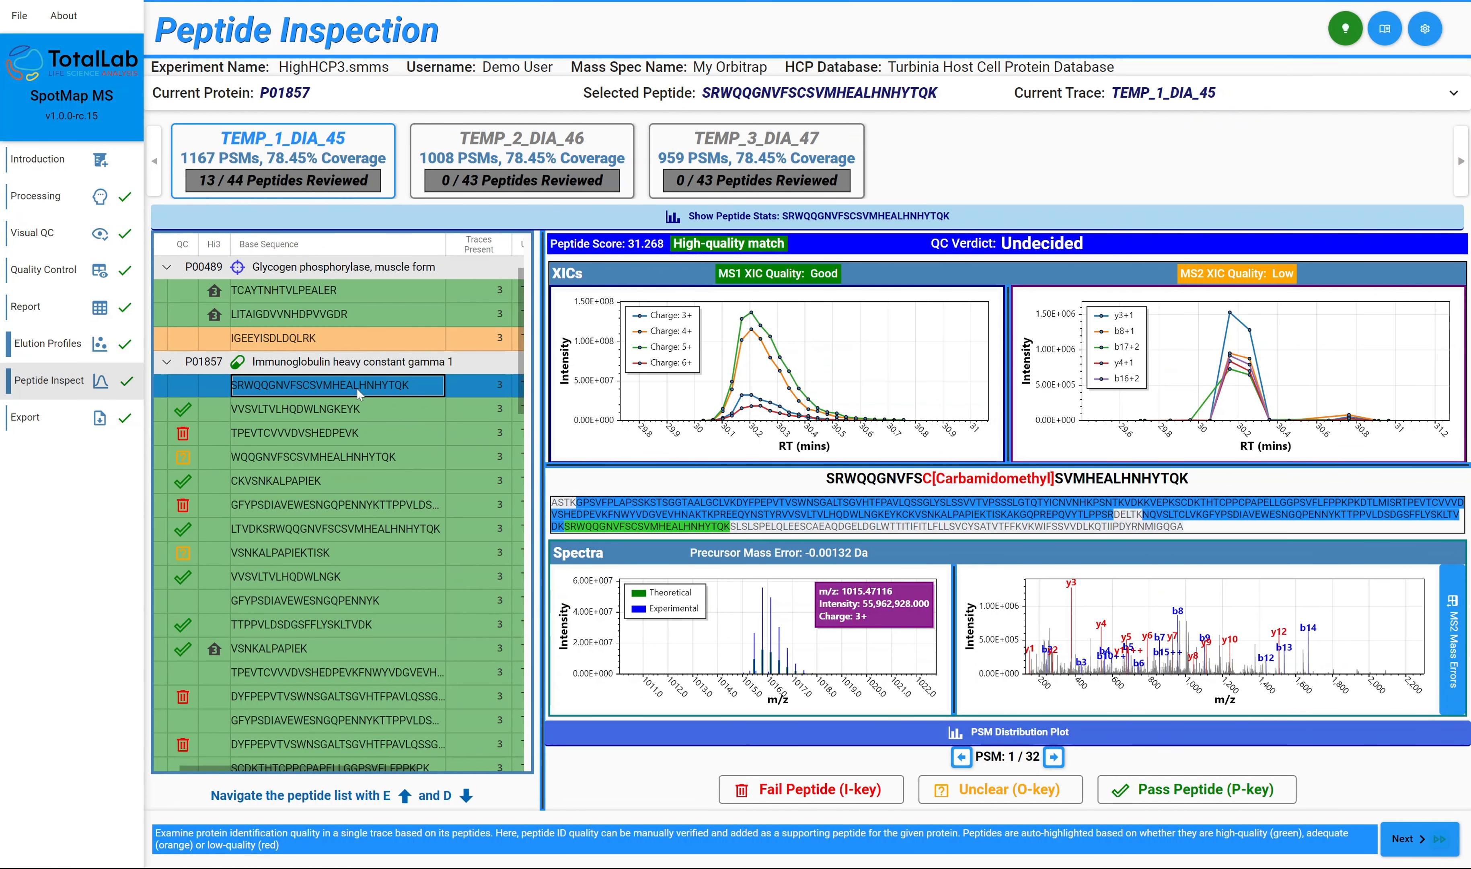
pyautogui.press('d')
pyautogui.press('d')
pyautogui.press('d')
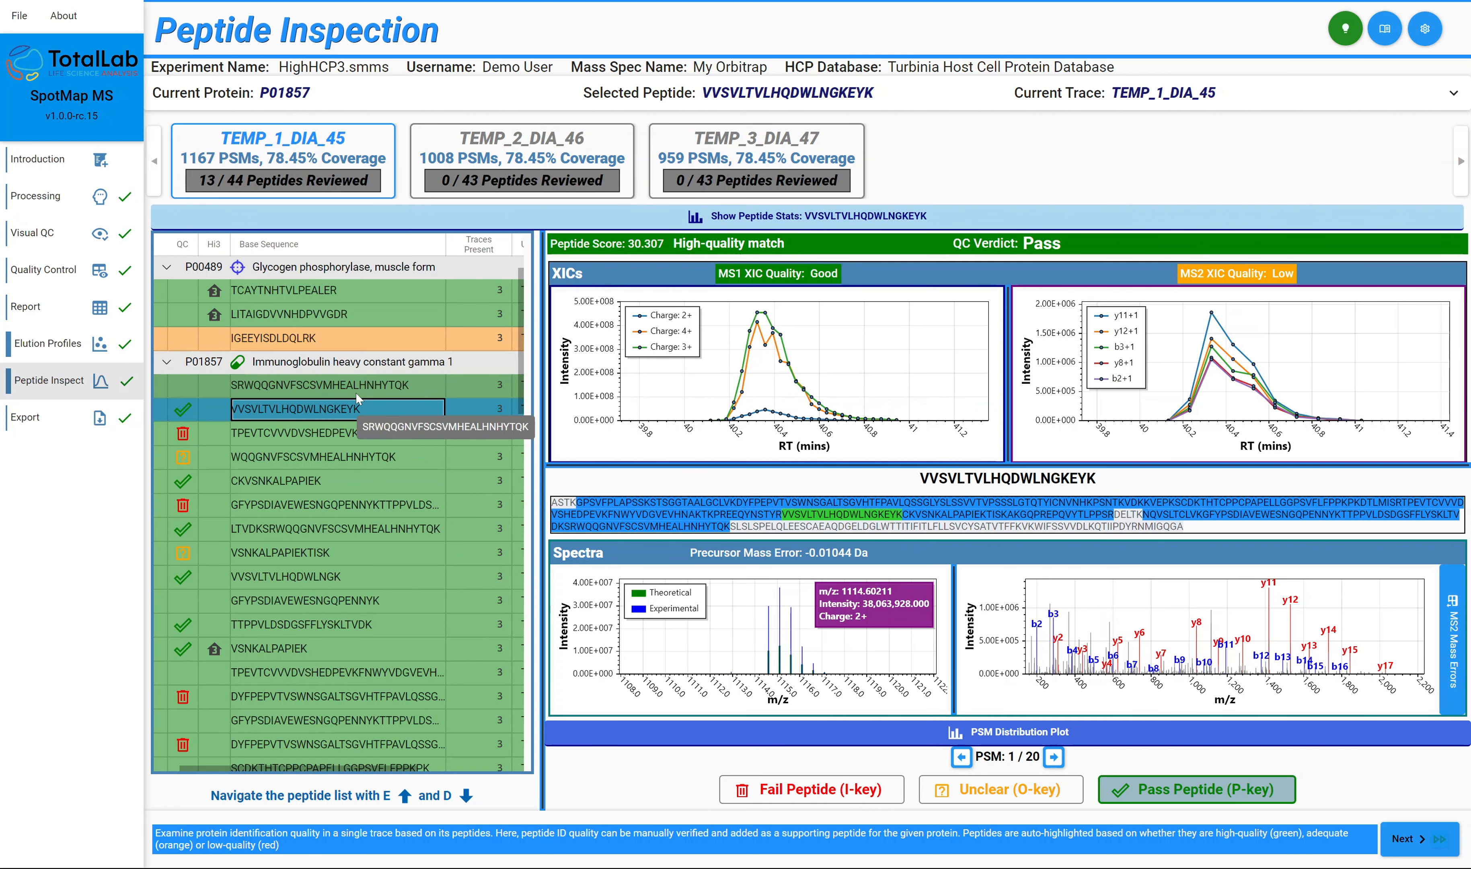
pyautogui.press('e')
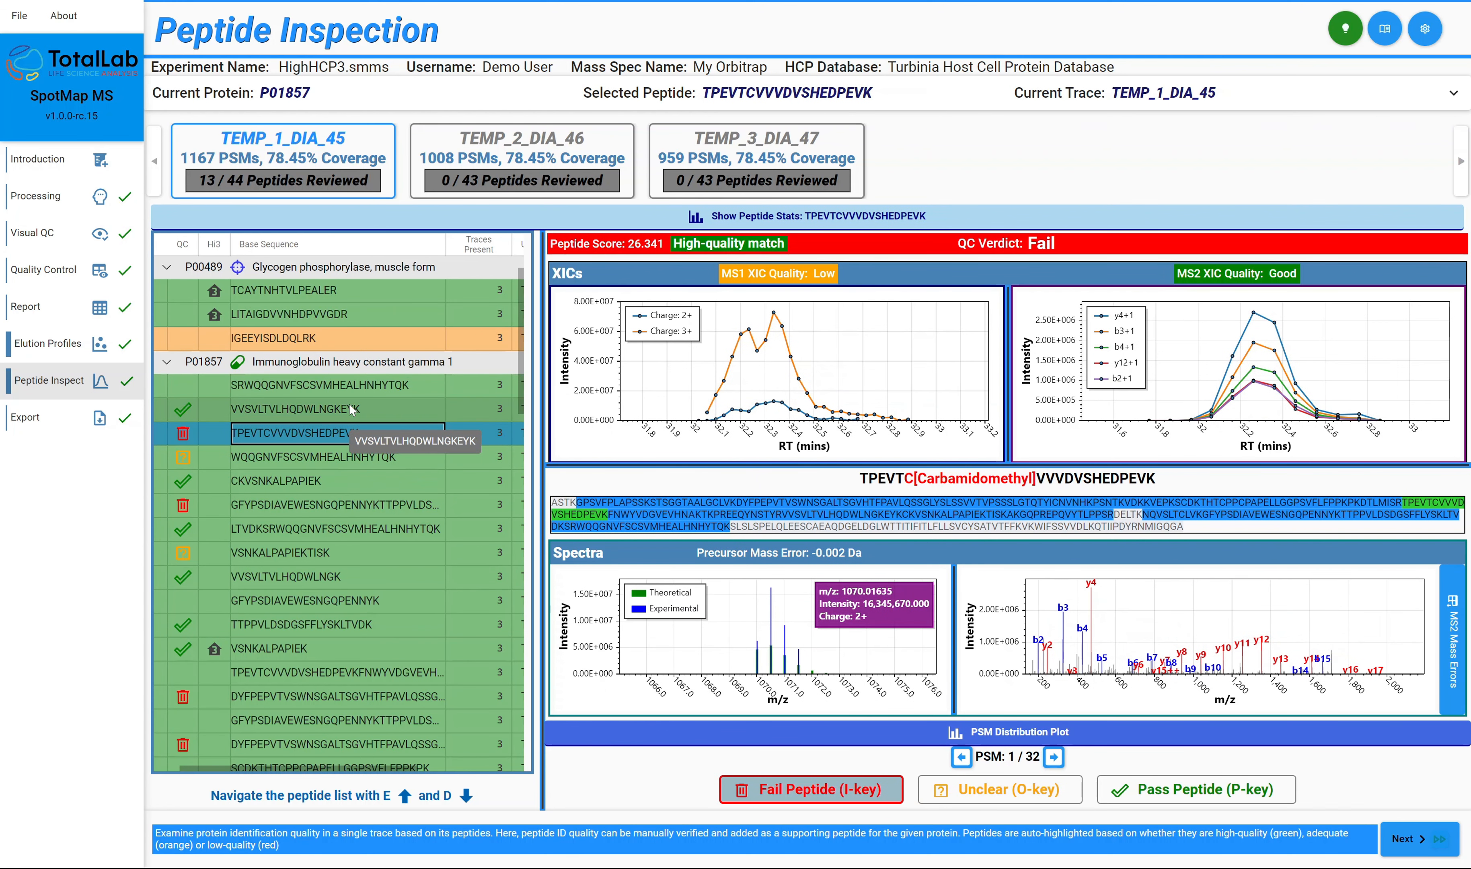
pyautogui.press('d')
pyautogui.press('e')
pyautogui.press('d')
pyautogui.press('e')
pyautogui.press('e')
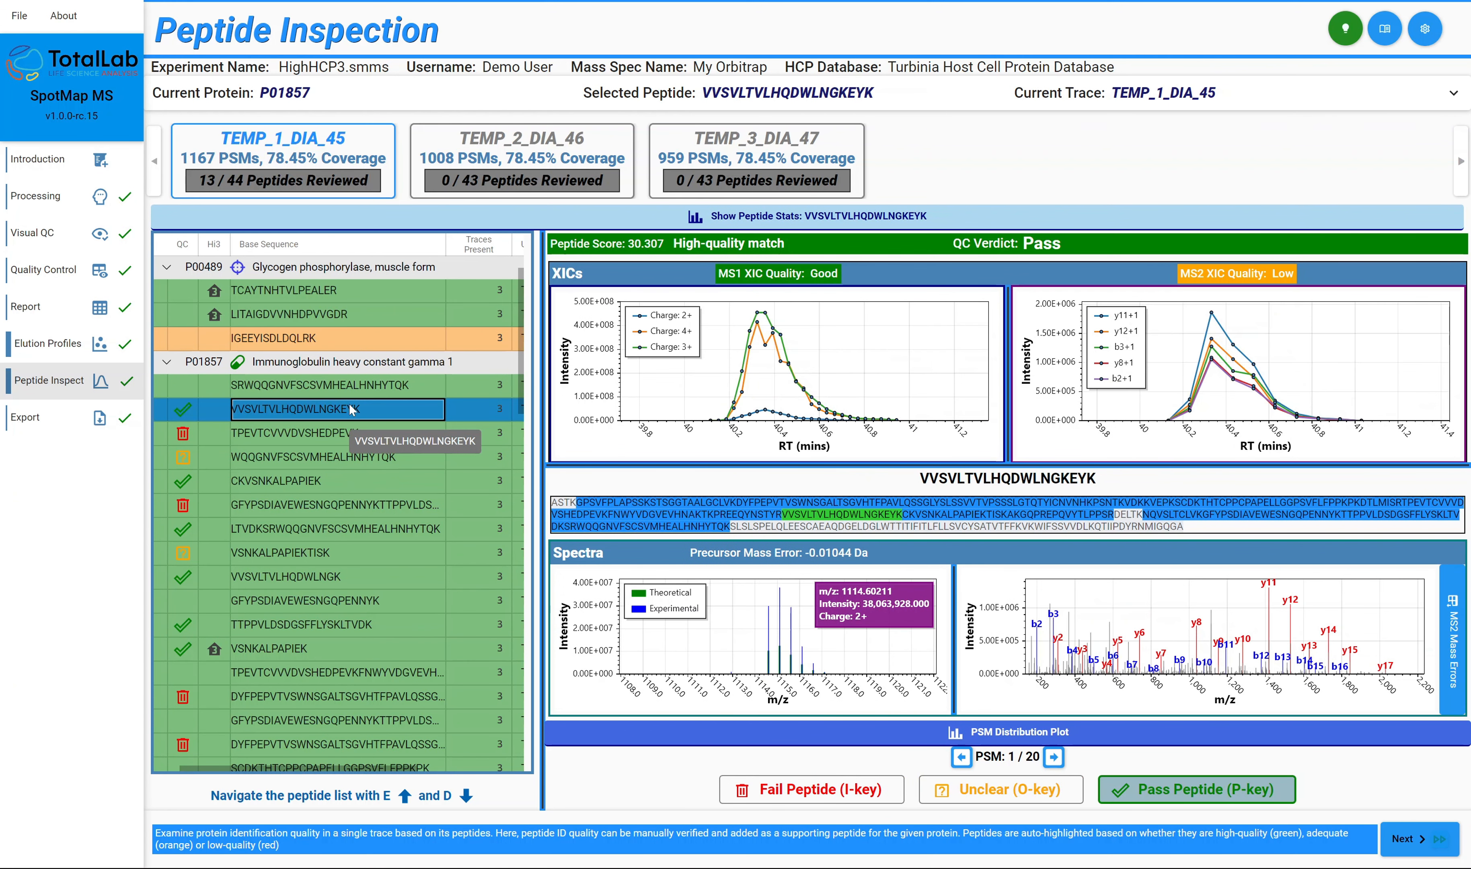
pyautogui.press('e')
pyautogui.press('d')
pyautogui.press('d')
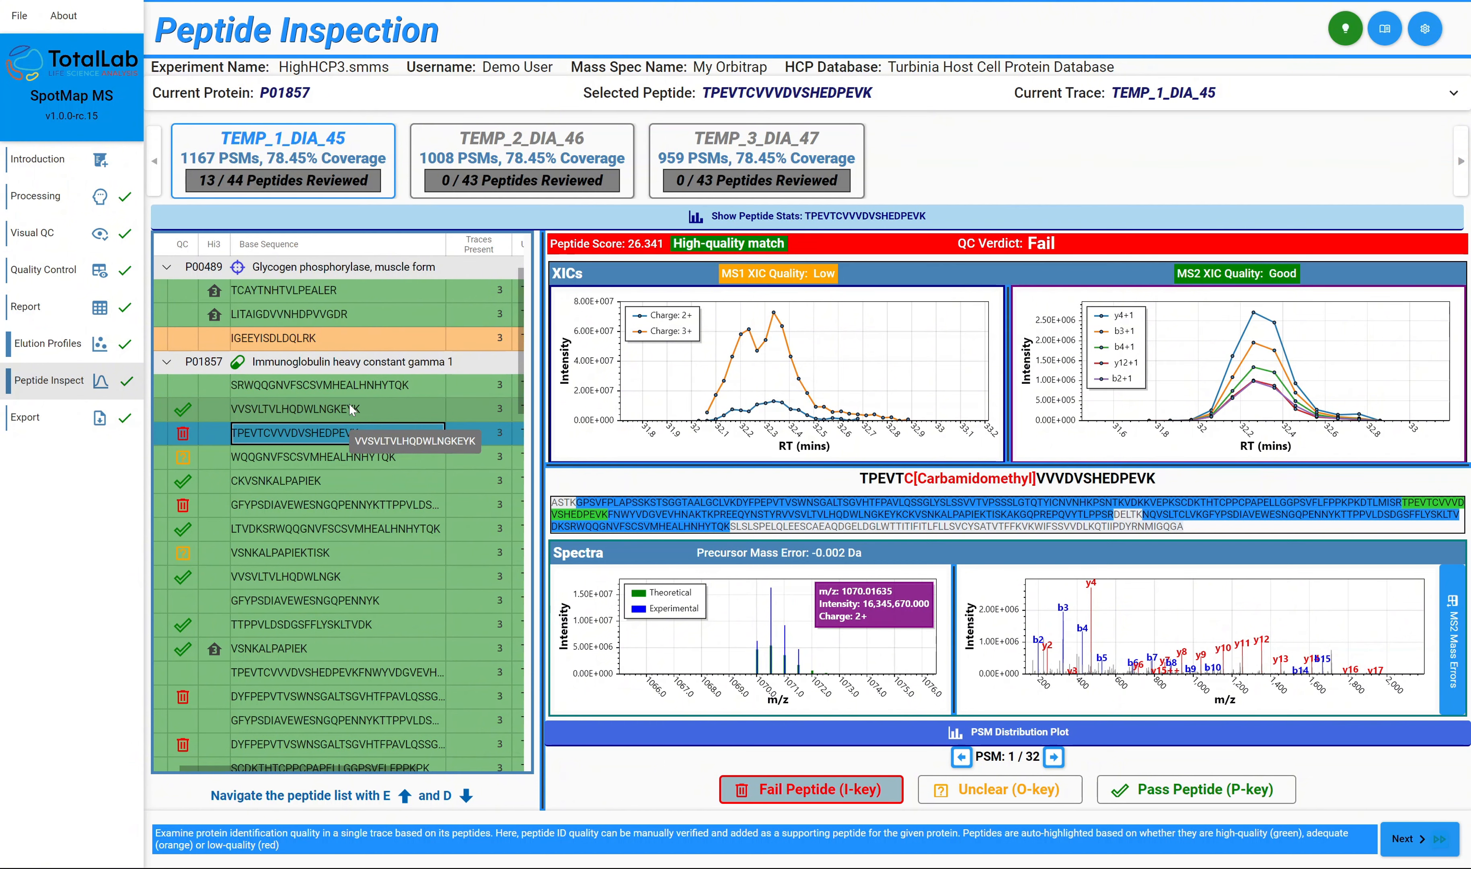
# Inspect the evidence for the immunoglobulin peptides from WQQGNVFSCSVMHEALHNHYTQK down to VSNKALPAPIEKTISK.
pyautogui.press('d')
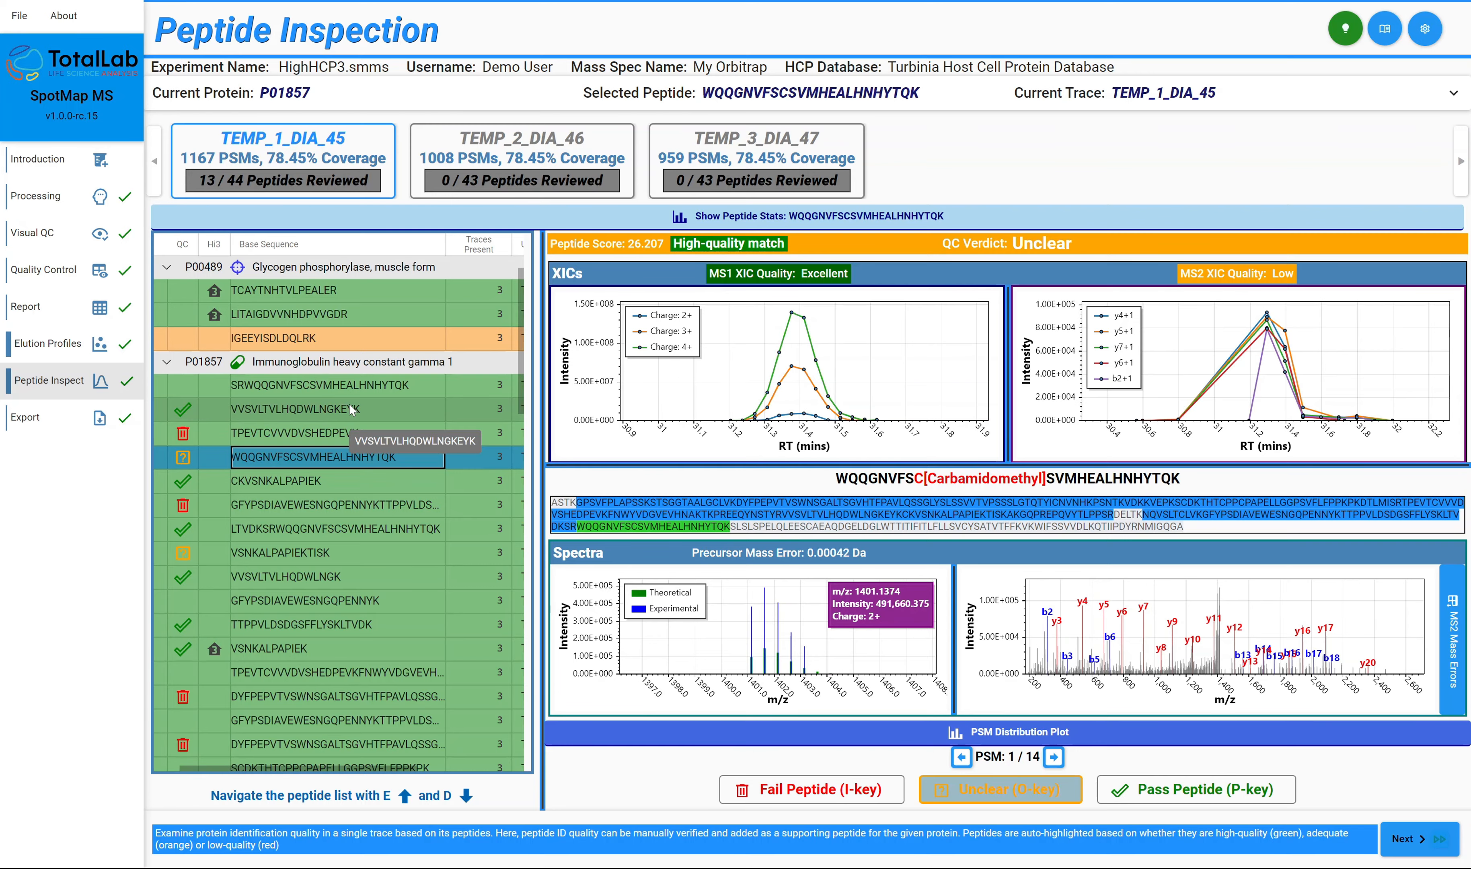
pyautogui.press('d')
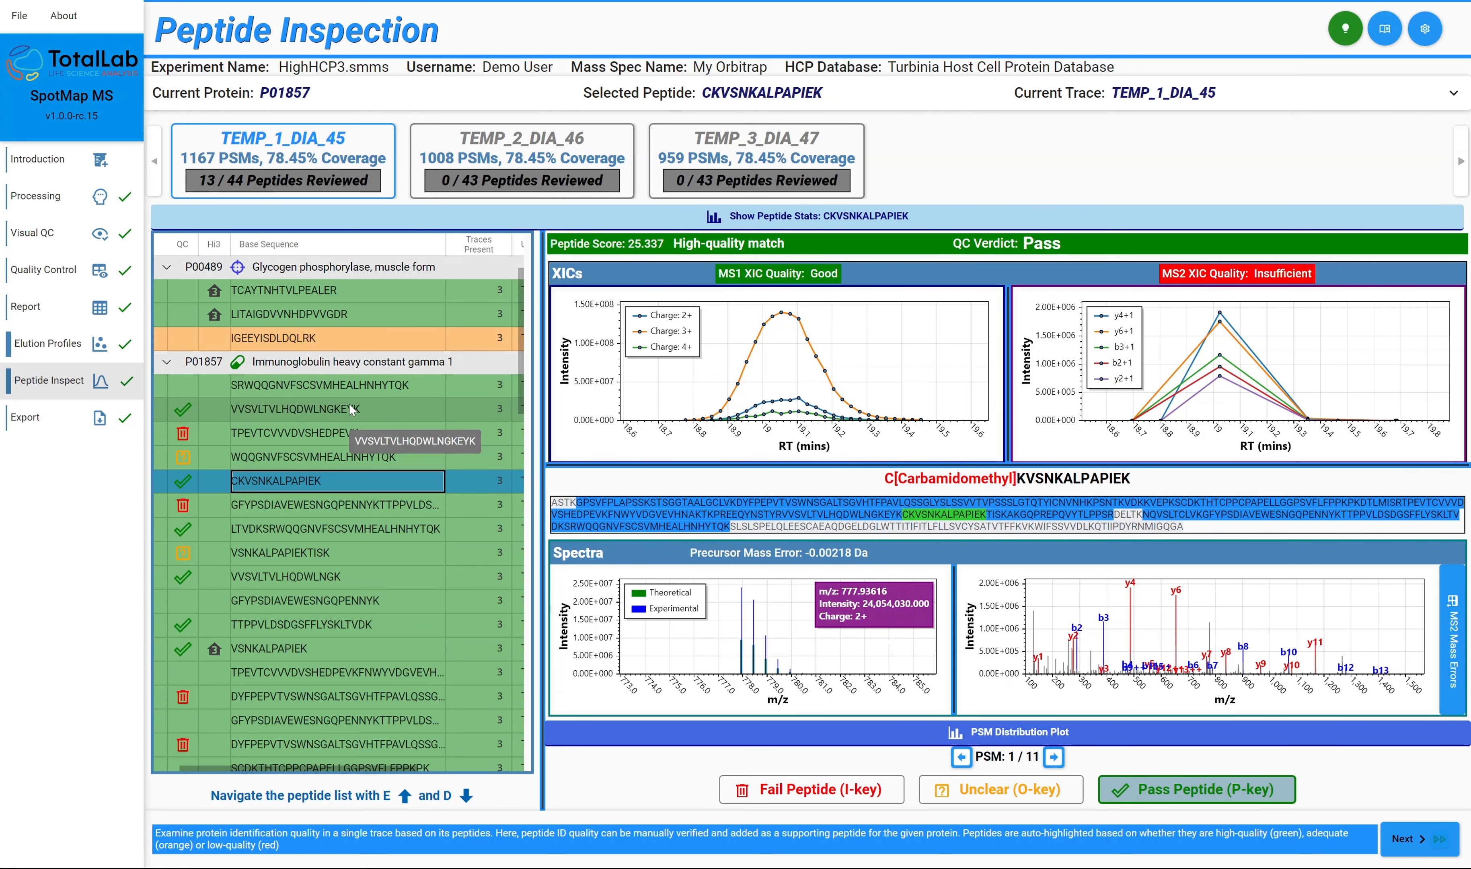
pyautogui.press('d')
pyautogui.press('d')
pyautogui.press('d')
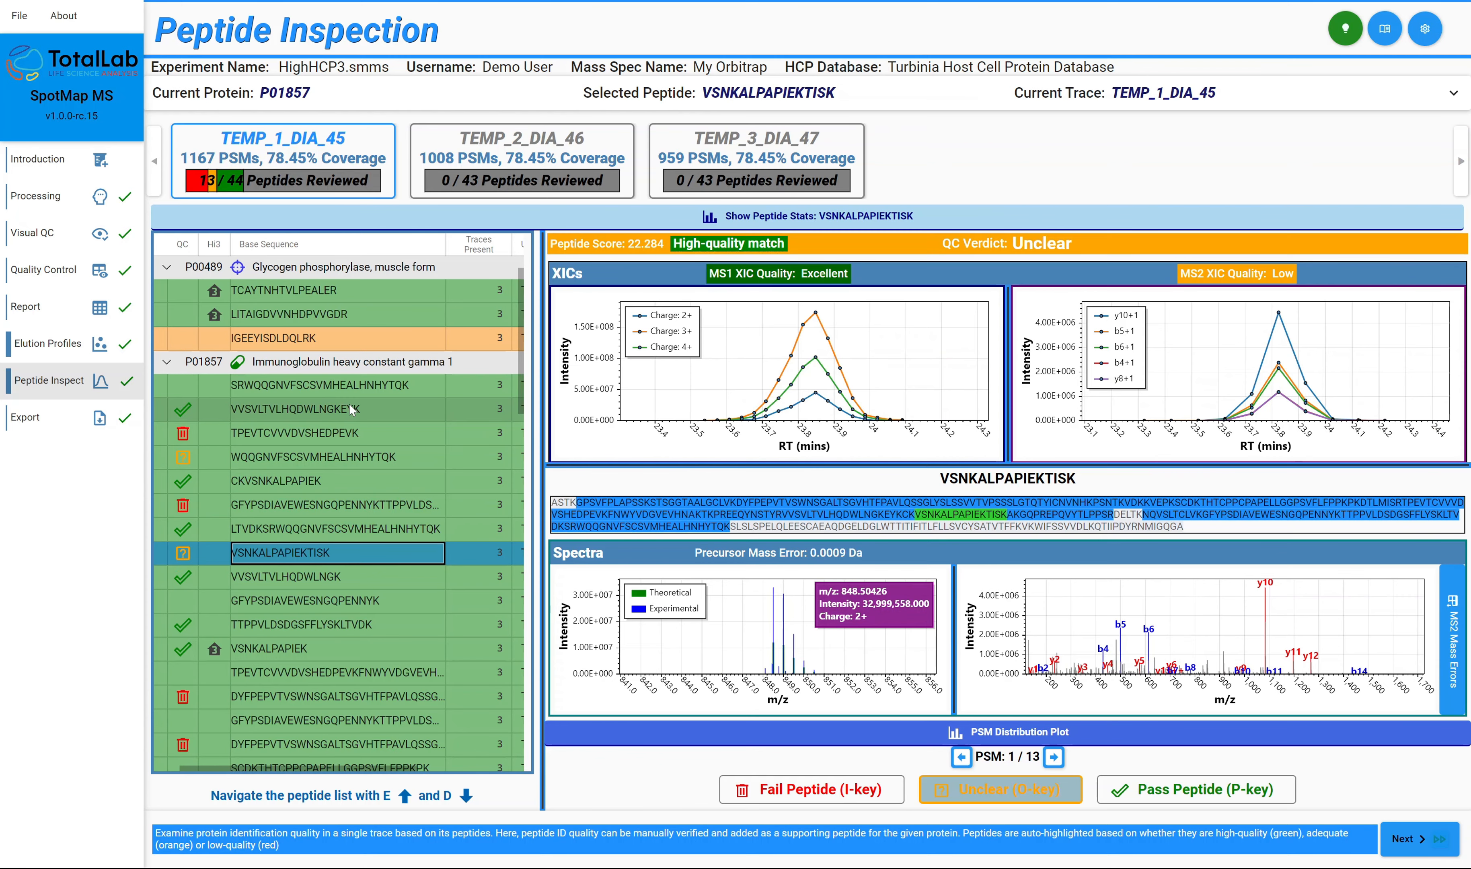
# Pass the unreviewed peptide starting TPEVTCVVVDVSHEDPEVKFNWY and the second failed peptide starting DYFPEPVTVSWNSGALTSGVHTF.
pyautogui.press('d')
pyautogui.press('d')
pyautogui.press('d')
pyautogui.press('d')
pyautogui.press('d')
pyautogui.press('p')
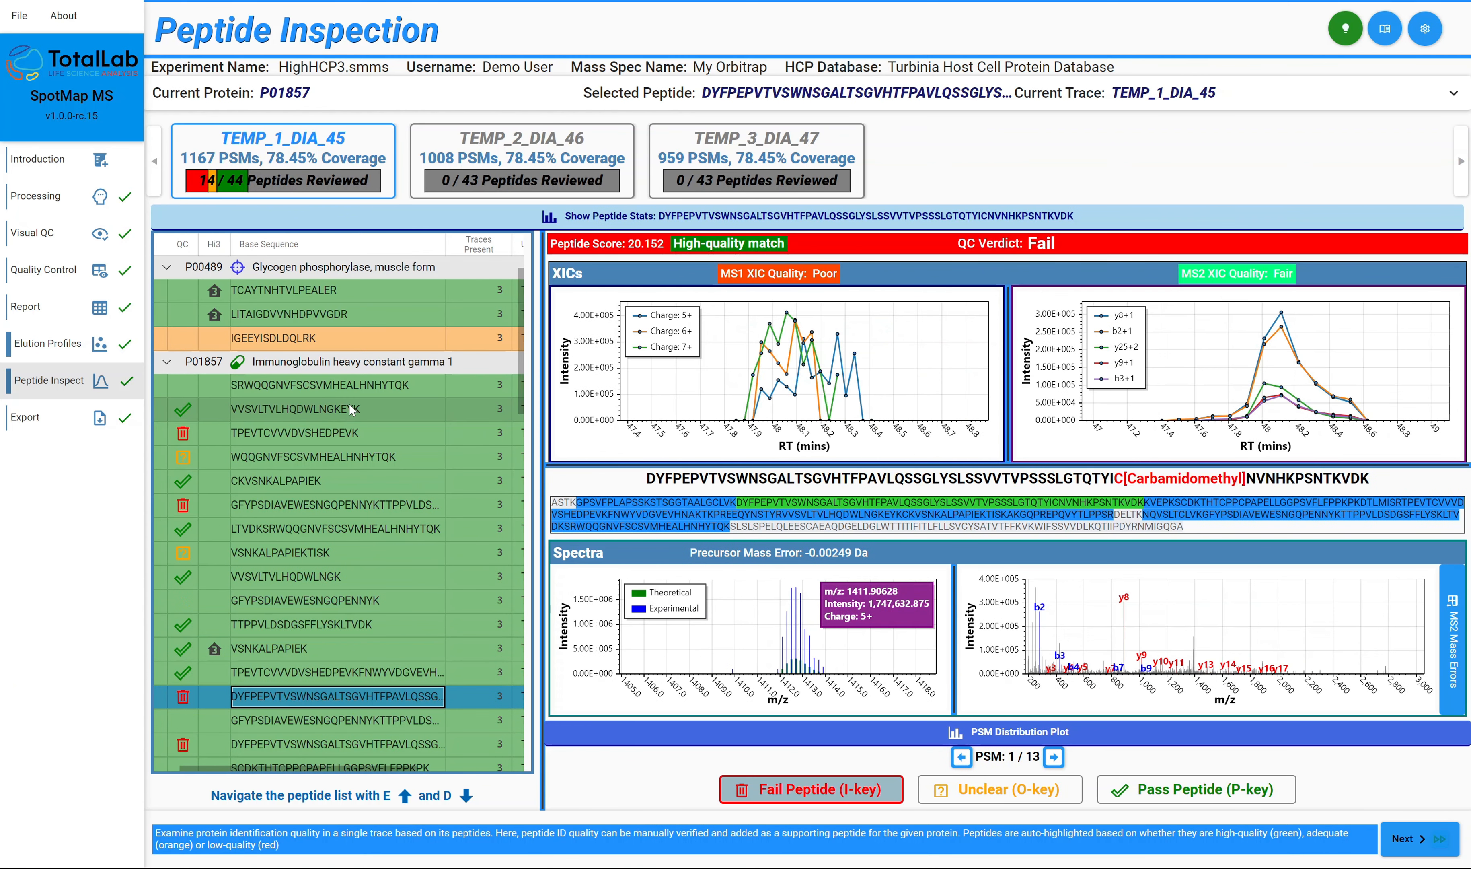
pyautogui.press('d')
pyautogui.press('d')
pyautogui.press('p')
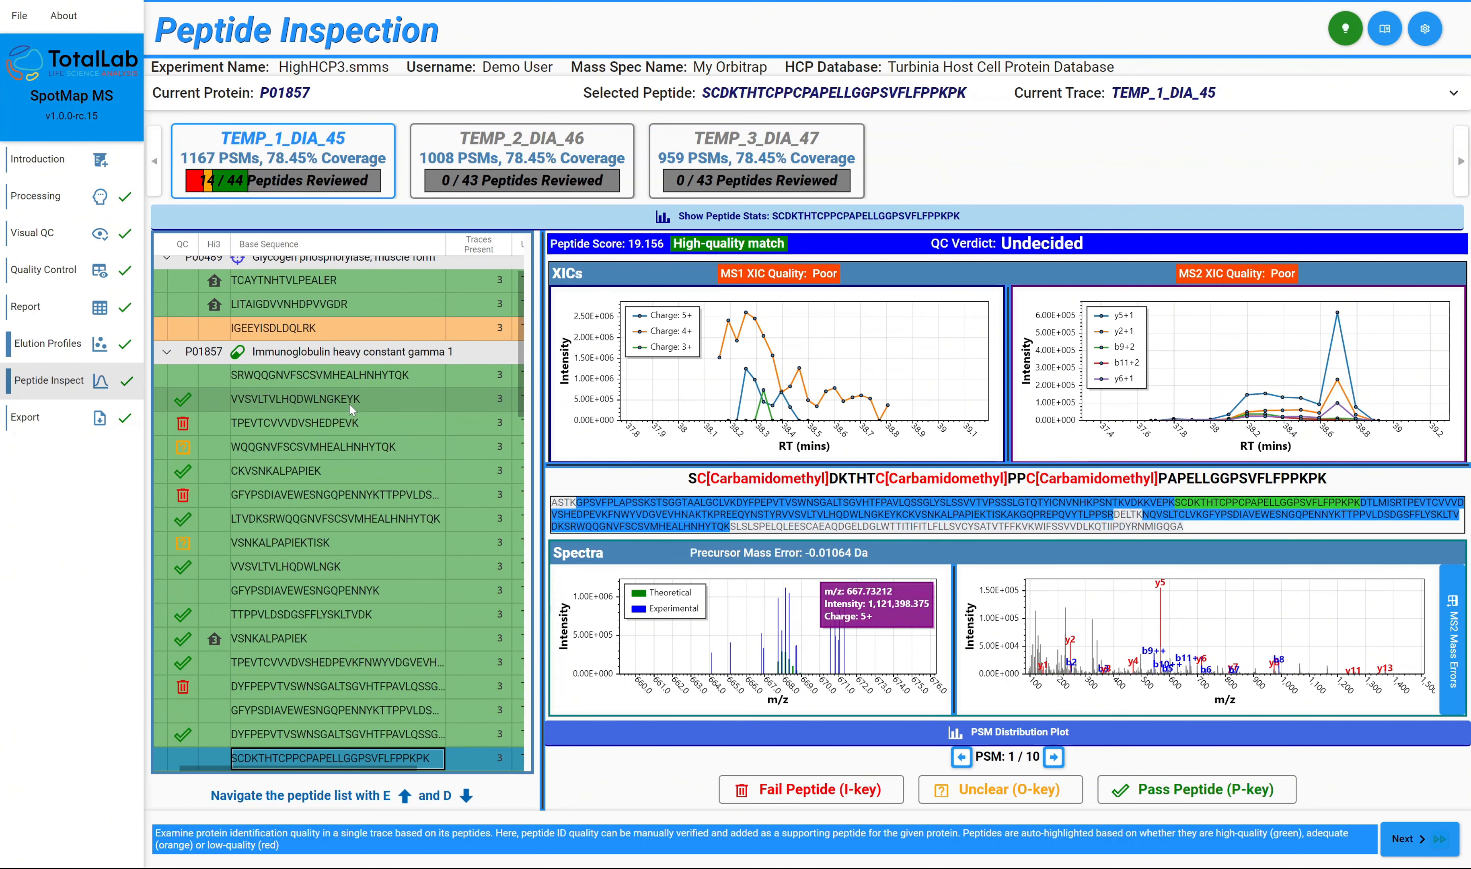
# Mark peptides SCDKTHTCPPCPAPELLGGPSVFLFPPKPK and GPSVFPLAPSSK as passed.
pyautogui.press('p')
pyautogui.press('d')
pyautogui.press('p')
pyautogui.press('d')
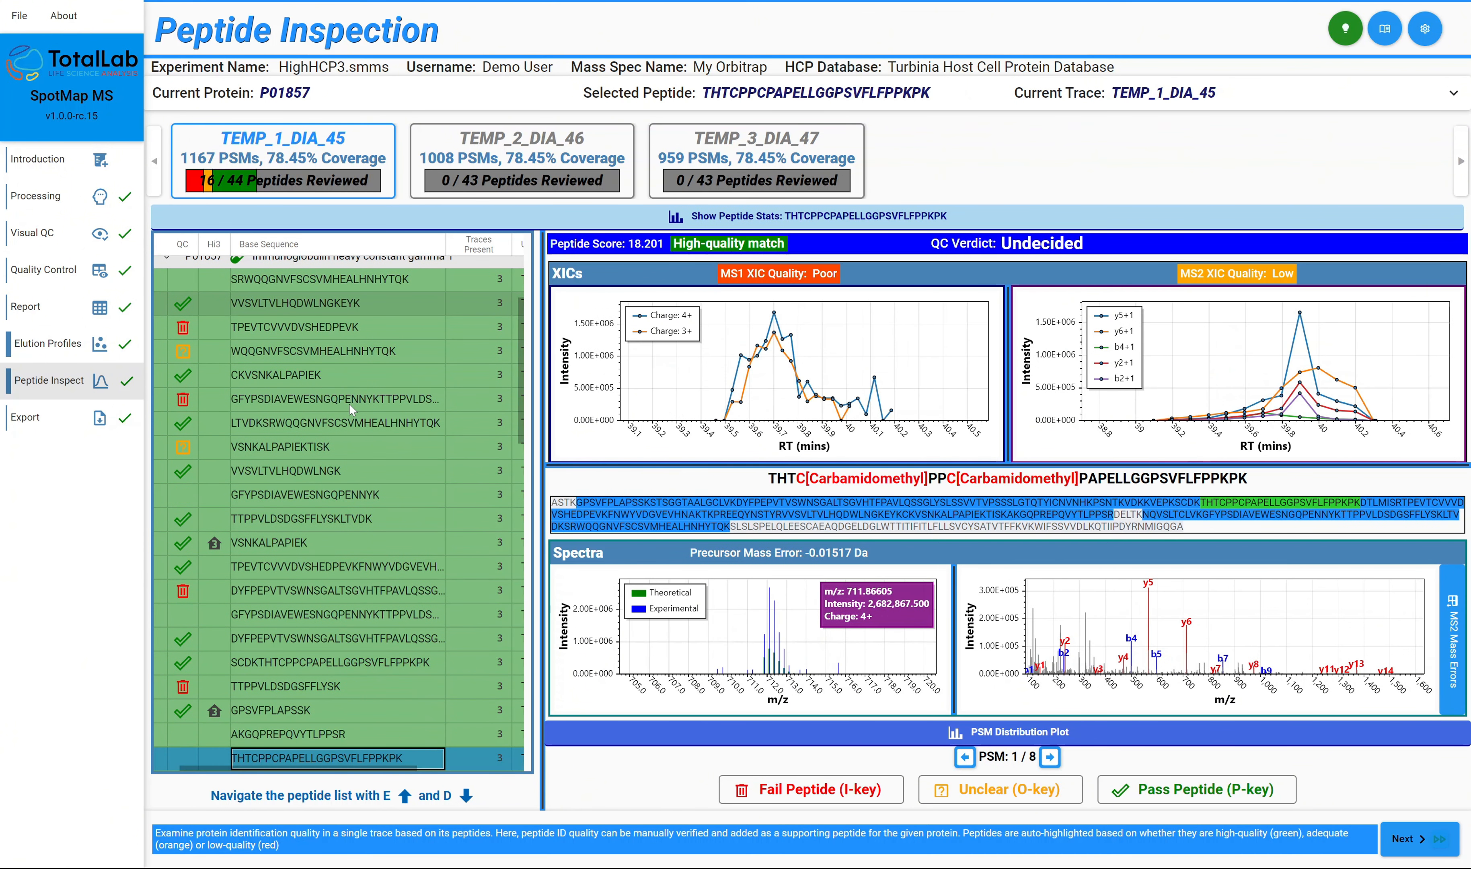
# Pass peptides THTCPPCPAPELLGGPSVFLFPPKPK, DTLMISRTPEVTCVVVDVSHEDPEVK and STSGGTAALGCLVK.
pyautogui.press('p')
pyautogui.press('d')
pyautogui.press('d')
pyautogui.press('p')
pyautogui.press('d')
pyautogui.press('d')
pyautogui.press('p')
# Mark GPSVFPLAPSSKSTSGGTAALGCLVK unclear, fail ALPAPIEKTISK, and pass the peptide starting DTLMISRTPEVTCVVVDVSHEDPEVKFNWY.
pyautogui.press('d')
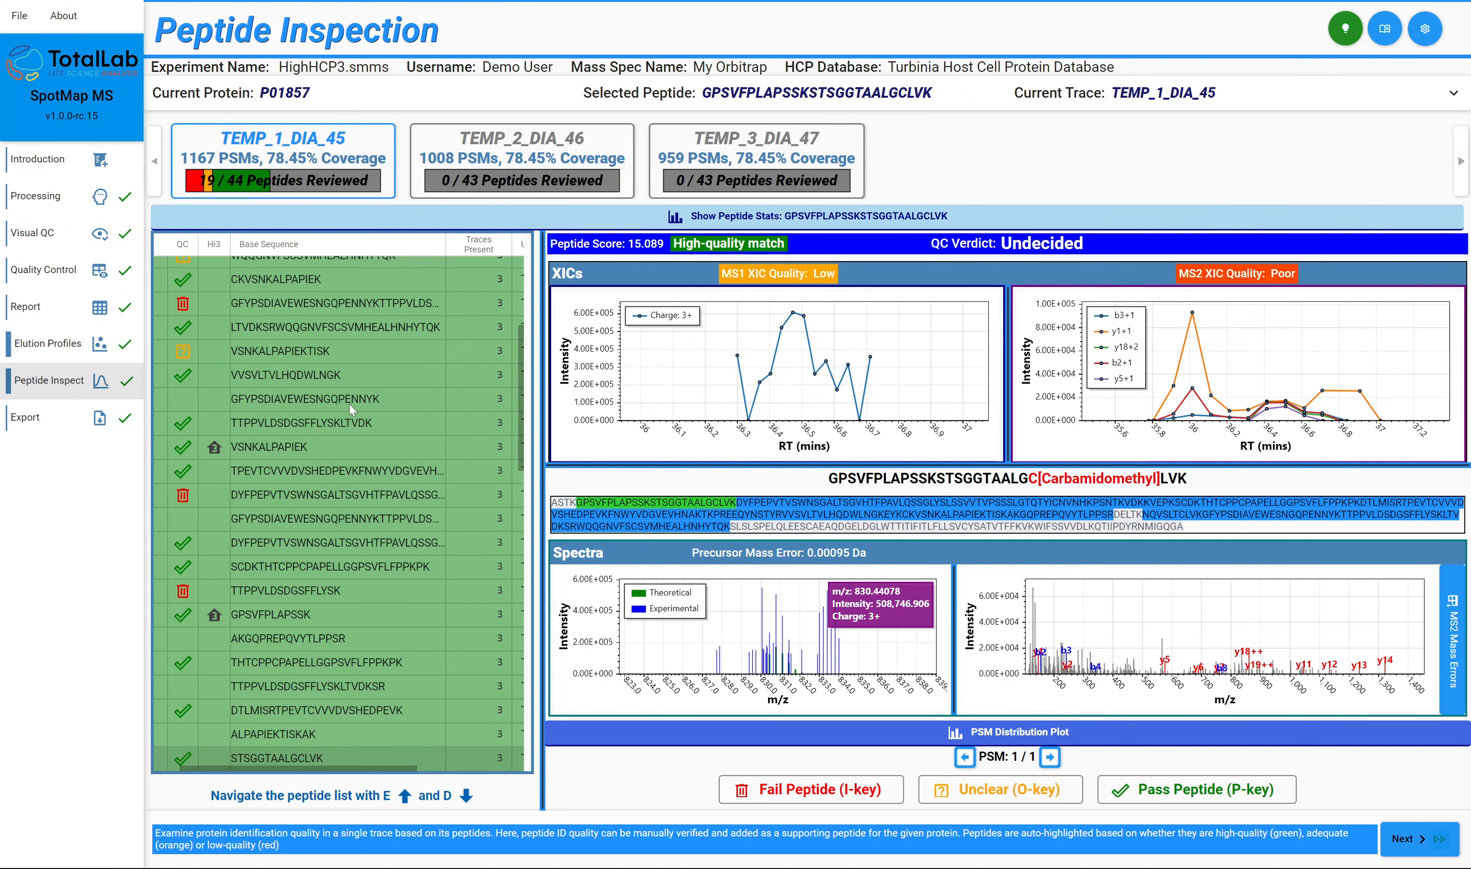
pyautogui.press('o')
pyautogui.press('d')
pyautogui.press('d')
pyautogui.press('i')
pyautogui.press('d')
pyautogui.press('d')
pyautogui.press('p')
pyautogui.press('d')
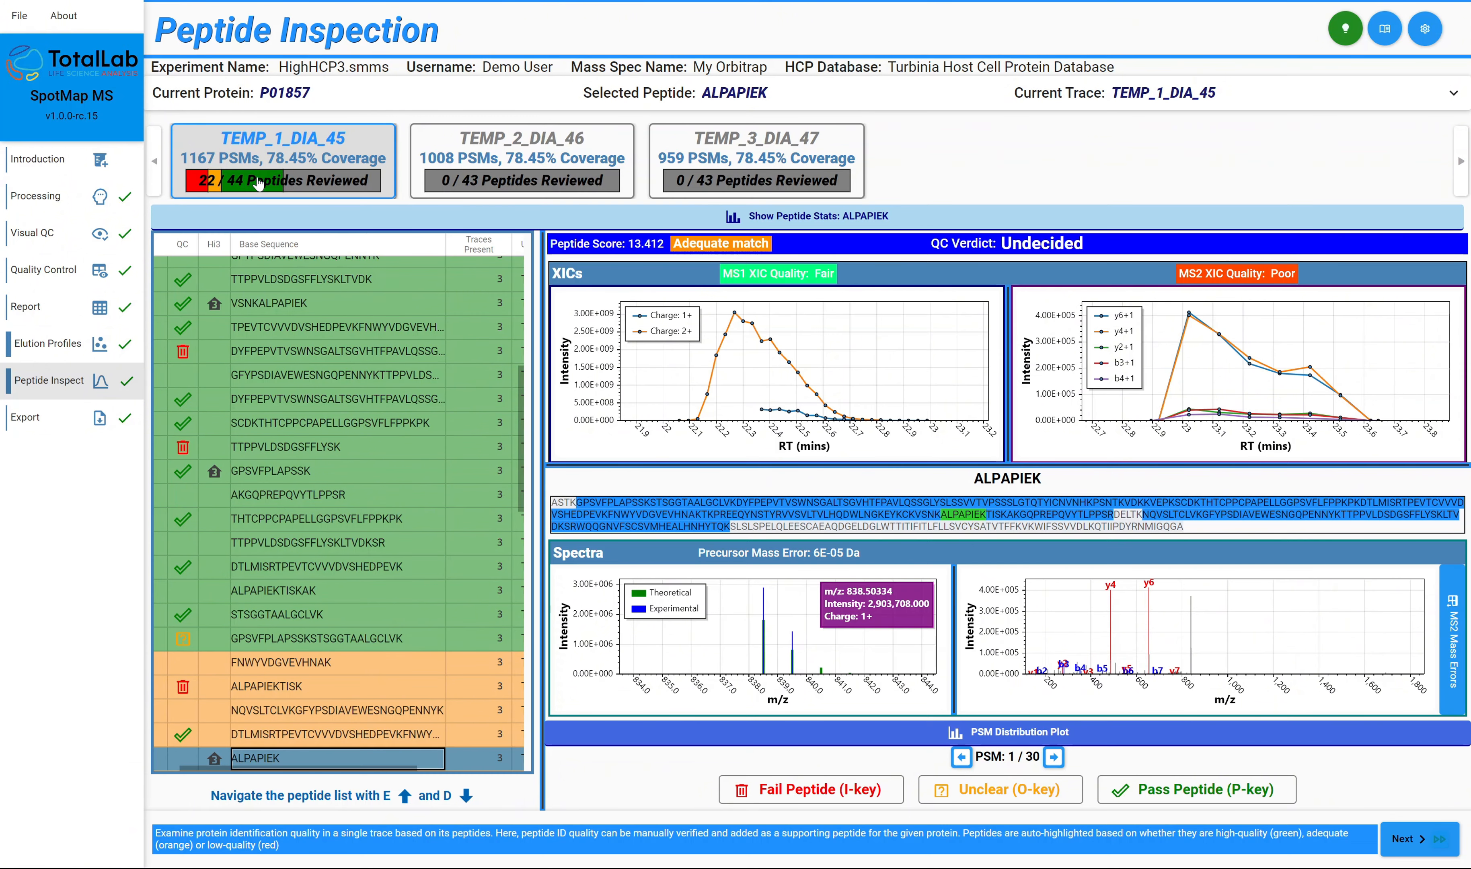
# View the peptide inspection data for trace TEMP_2_DIA_46 and then for trace TEMP_3_DIA_47.
pyautogui.click(525, 149)
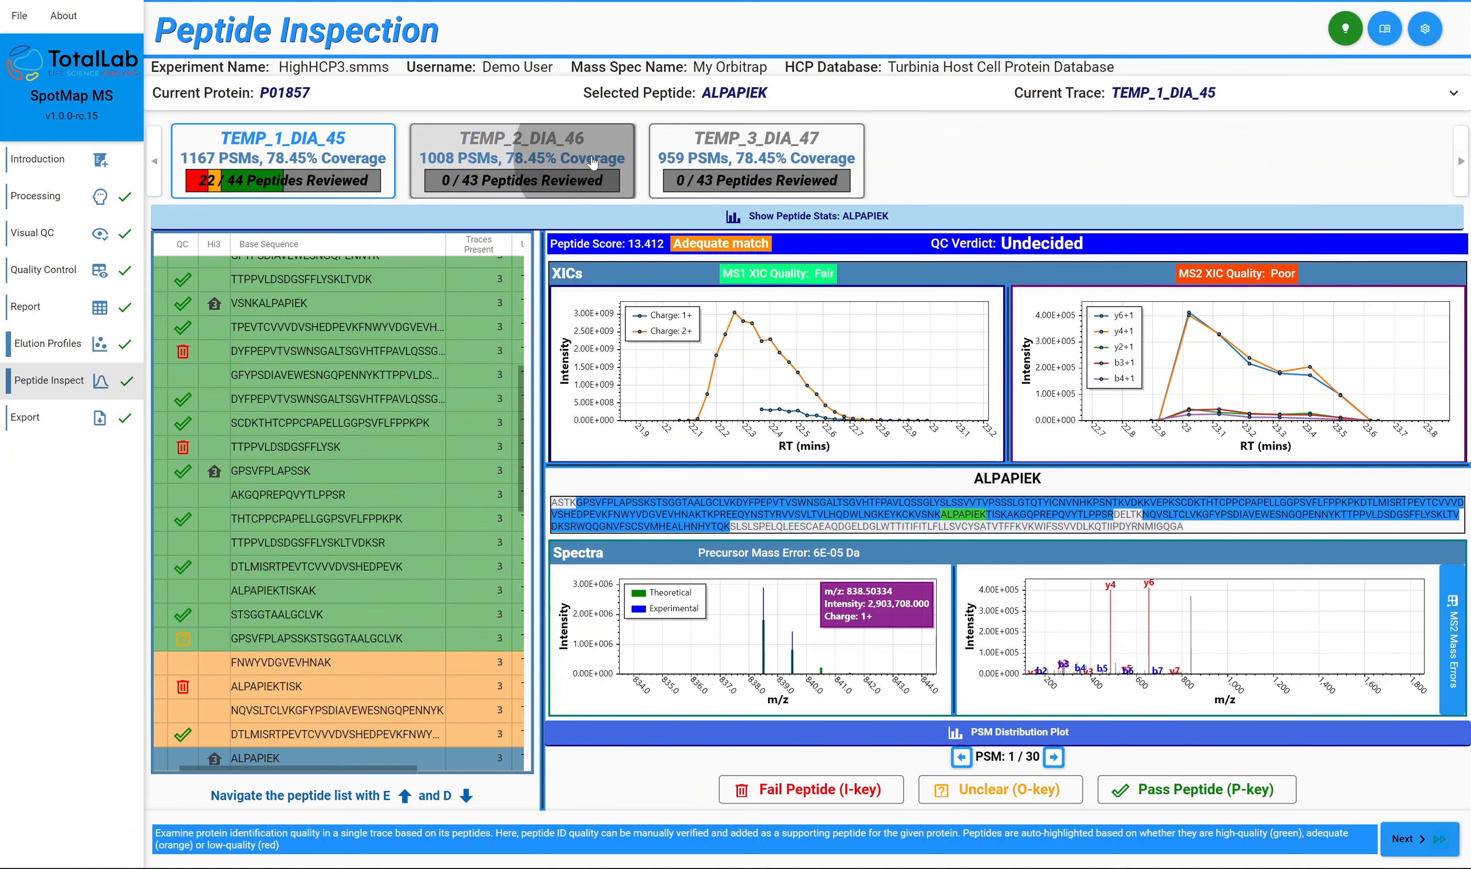
pyautogui.click(691, 157)
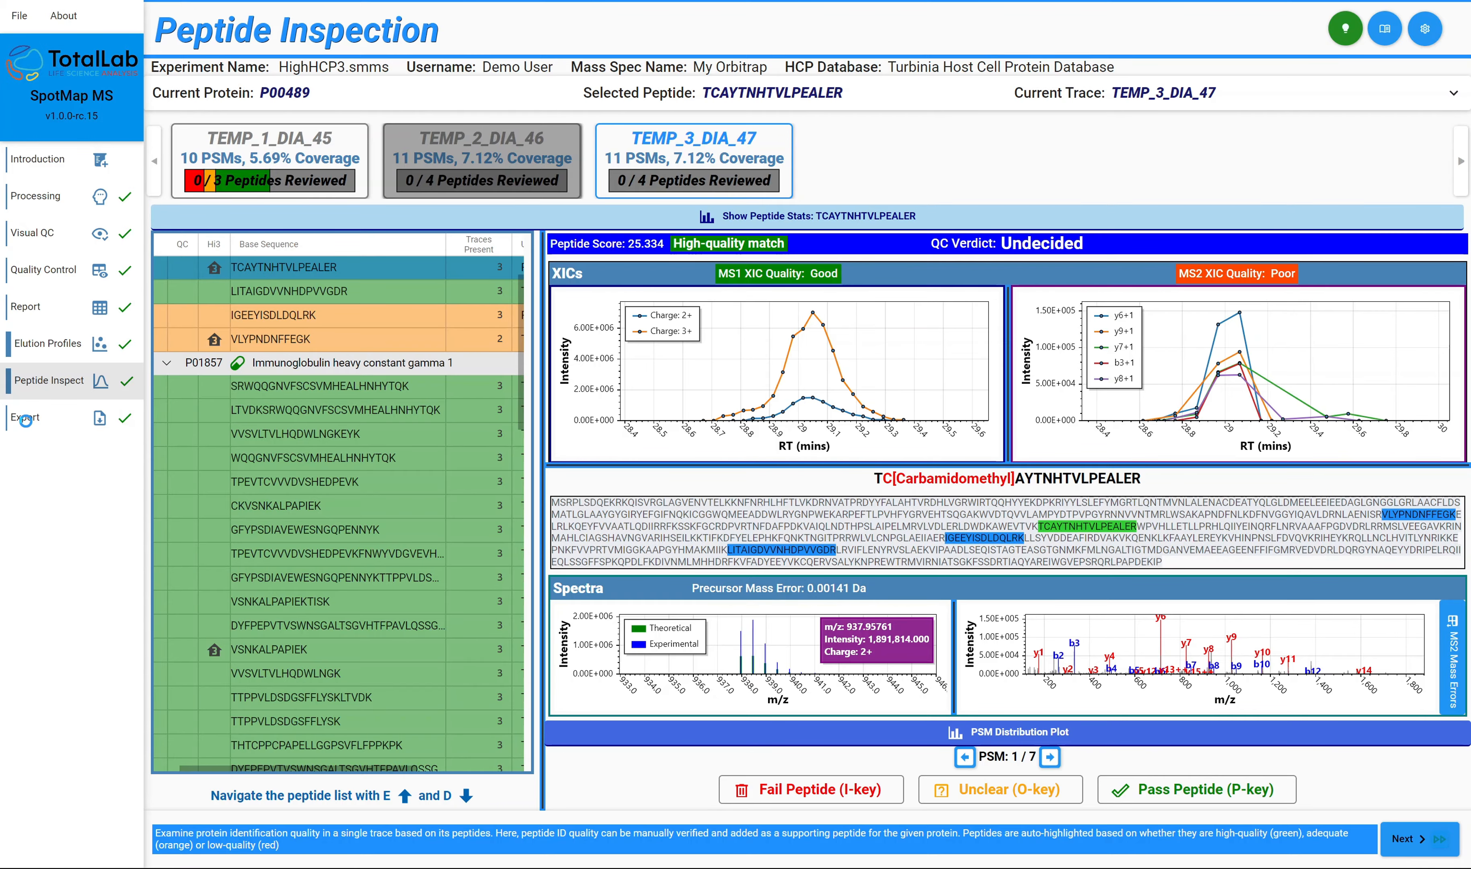
# Open the export results and examine the table's manual review, protein intensity and eRelQuant columns.
pyautogui.click(25, 420)
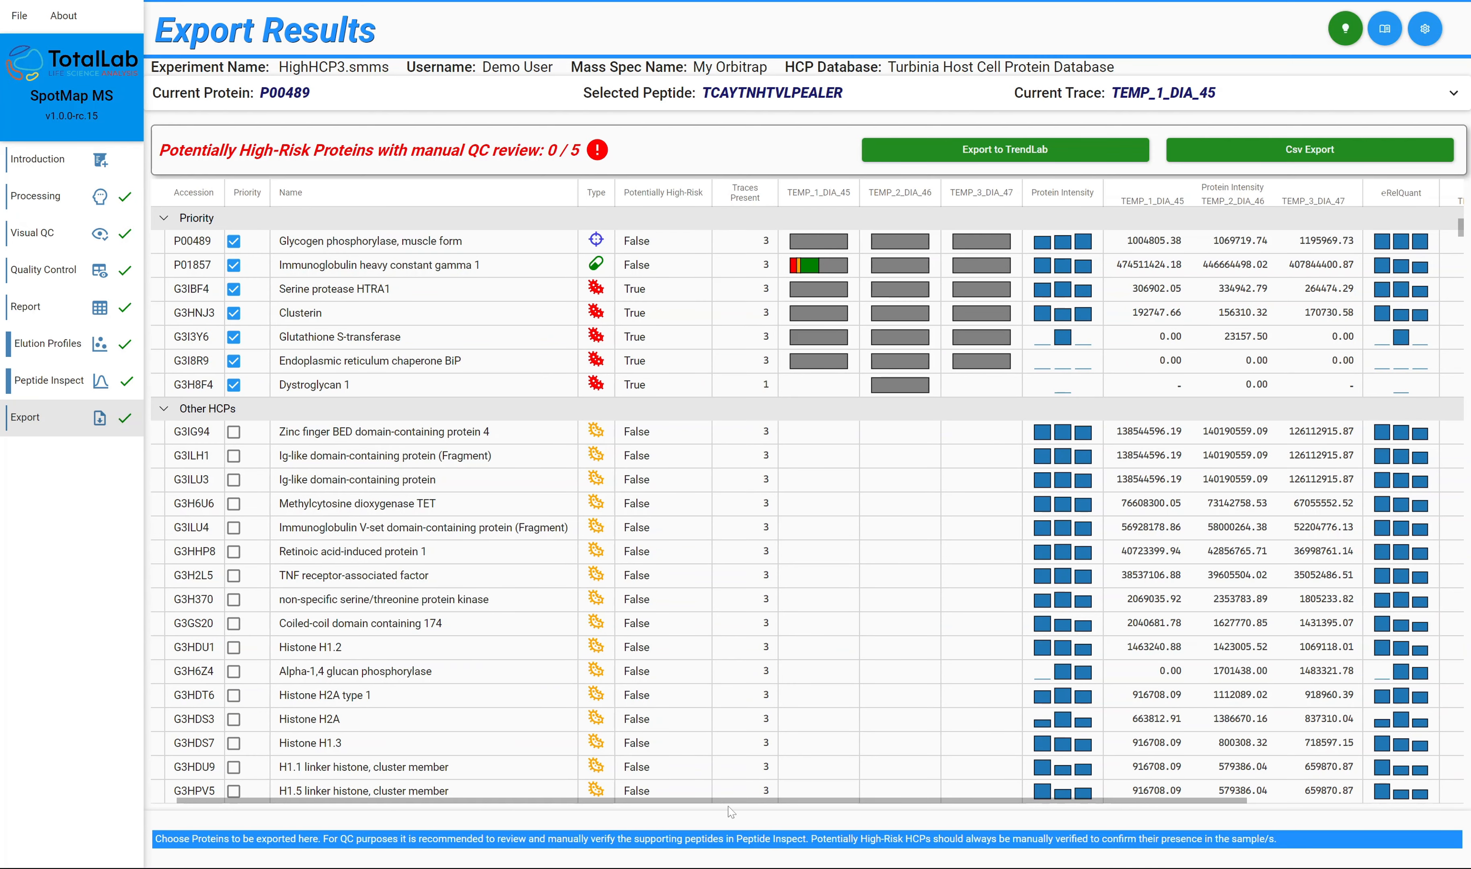
pyautogui.moveTo(731, 801); pyautogui.dragTo(1013, 801)
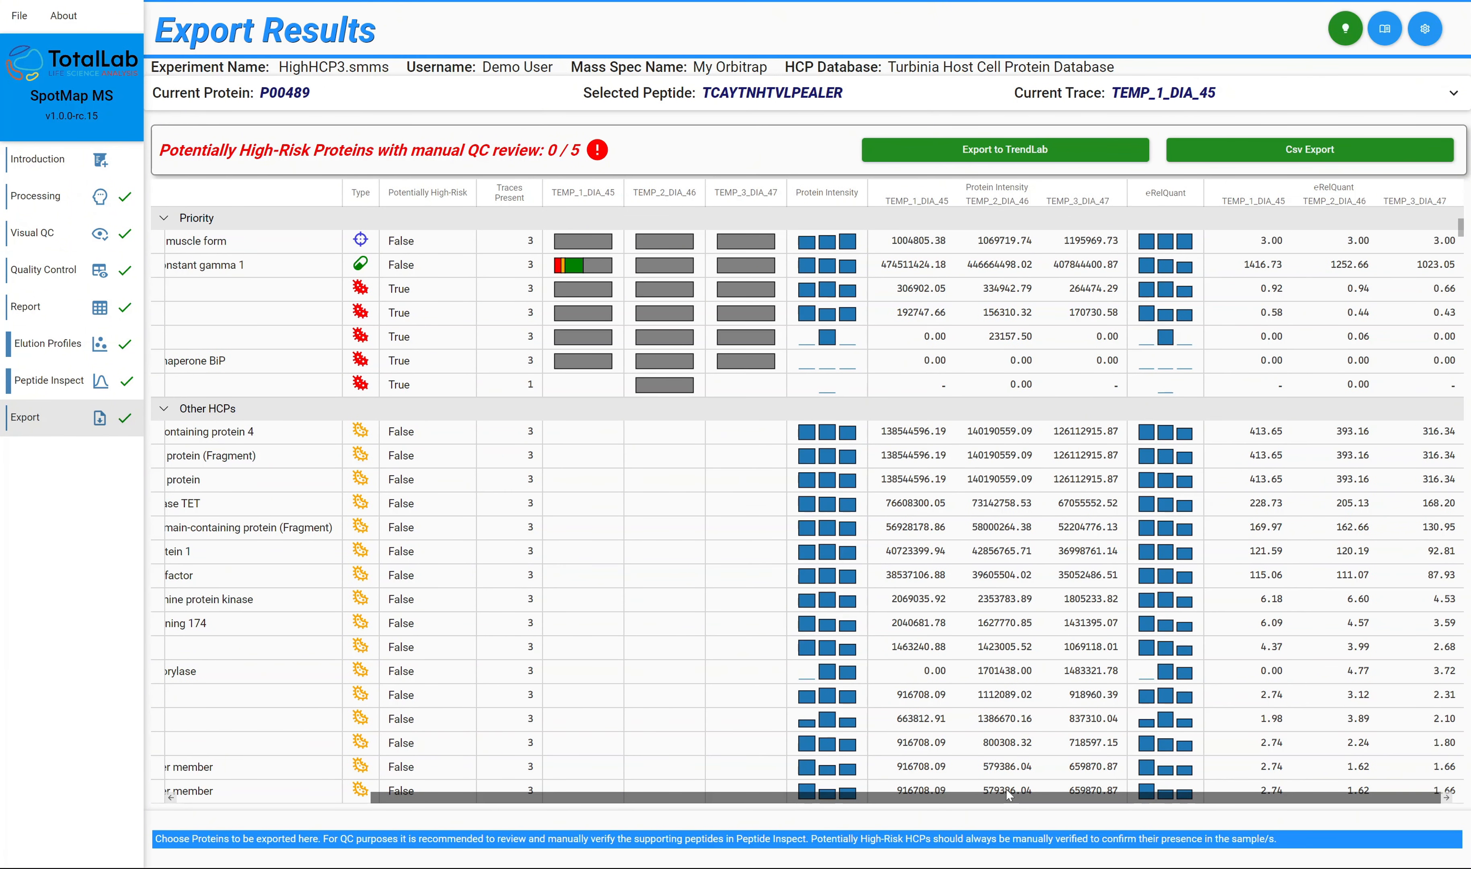
pyautogui.moveTo(926, 799); pyautogui.dragTo(721, 800)
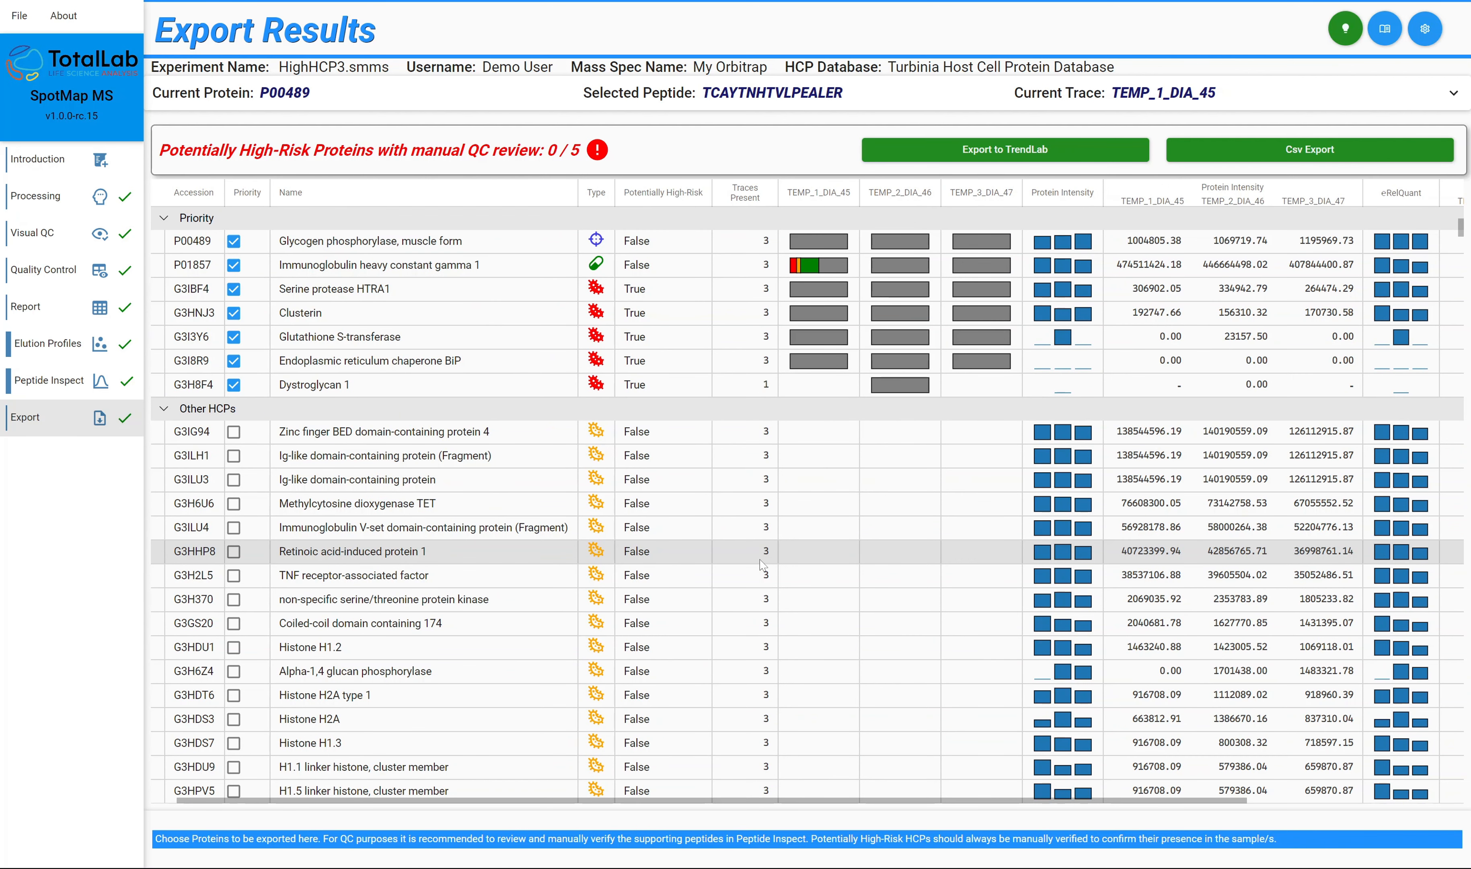